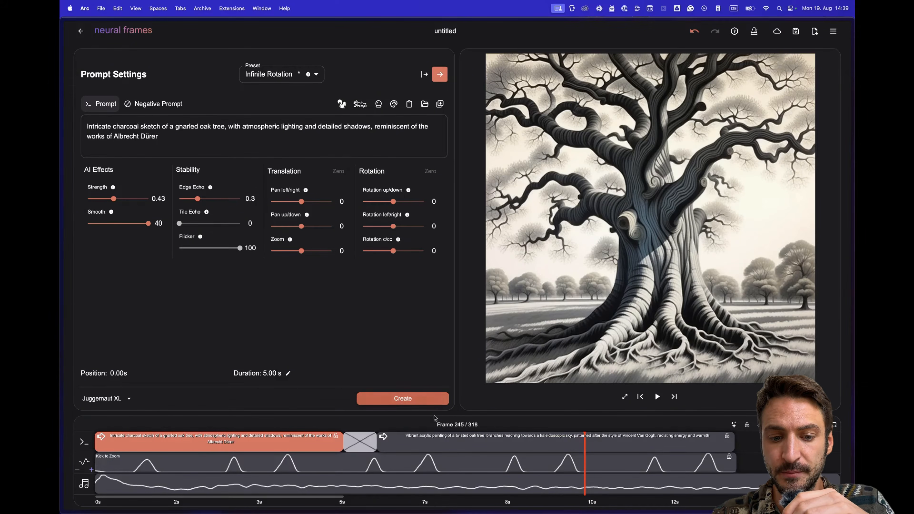
Review the Van Gogh and charcoal oak tree prompts and the stem list of the rap beat.mp3 audio track.
click(430, 442)
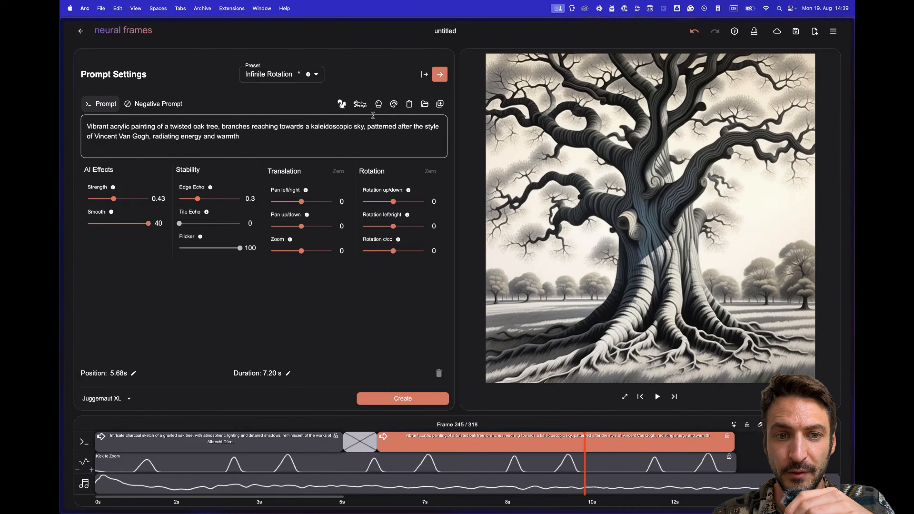
click(294, 448)
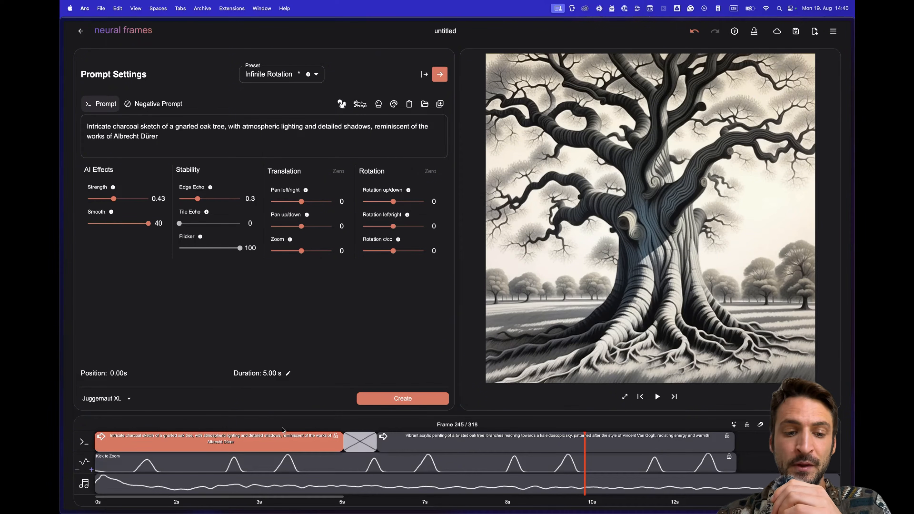
click(261, 483)
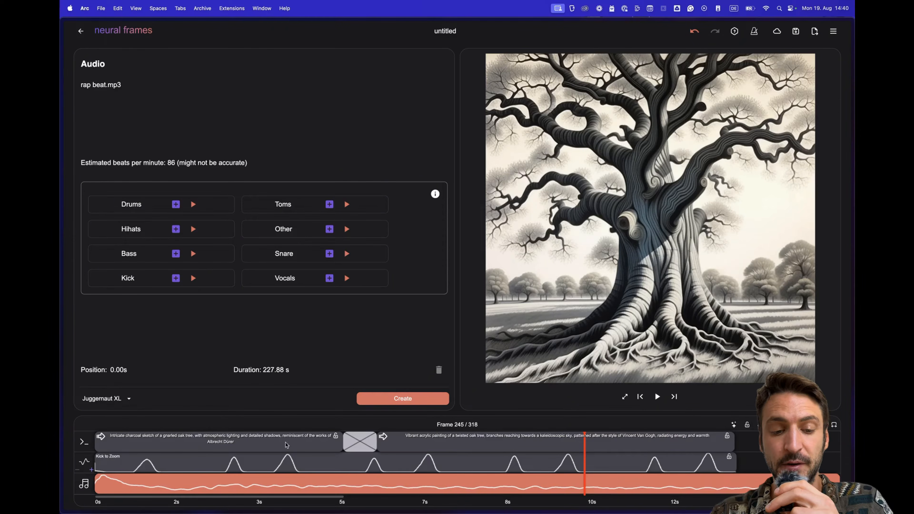
mouse_move(281, 463)
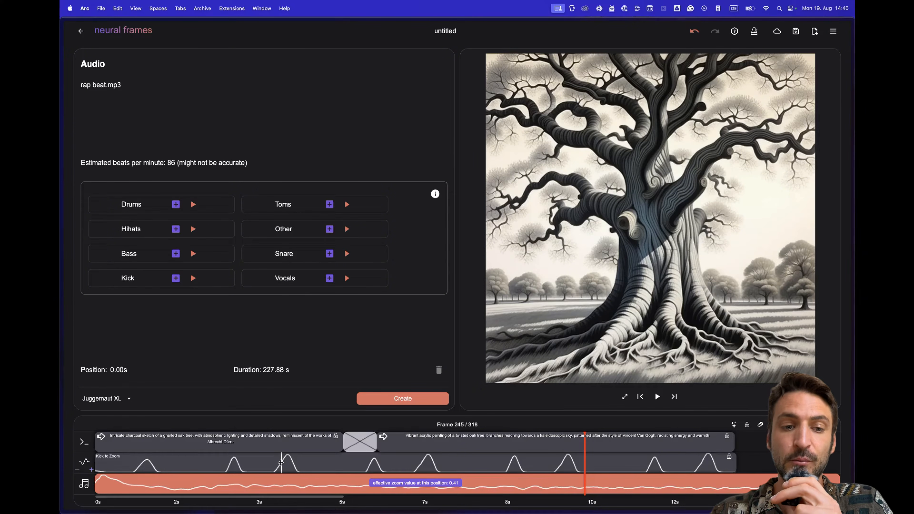
Compare the charcoal oak tree prompt's camera settings with the Kick to Zoom modulation's source, target and amplitude.
click(277, 444)
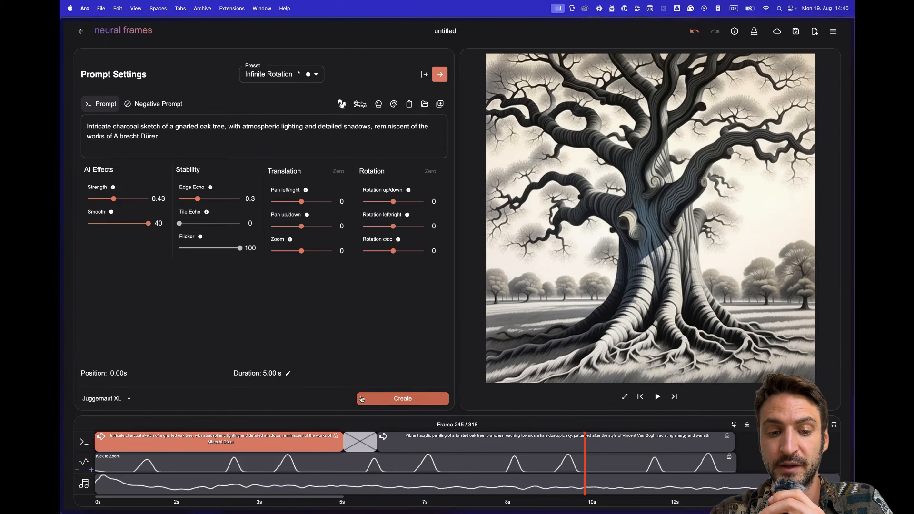
click(263, 468)
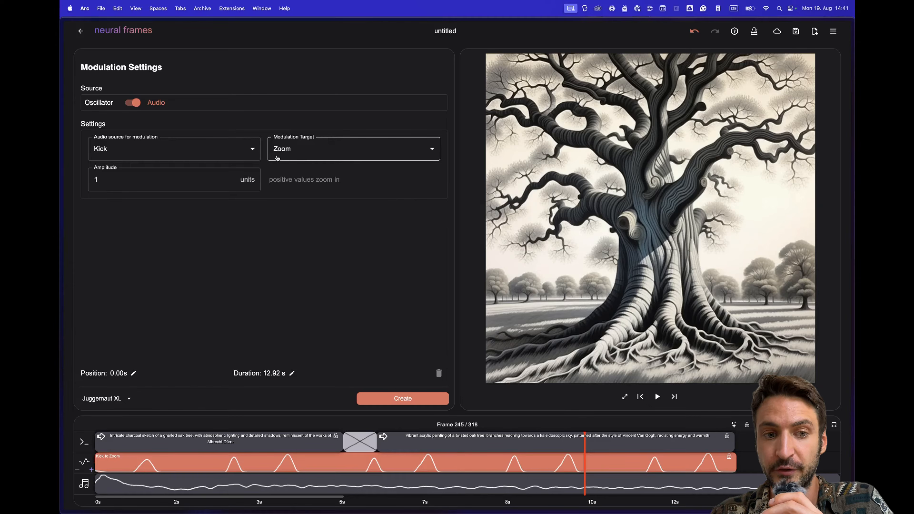
click(267, 441)
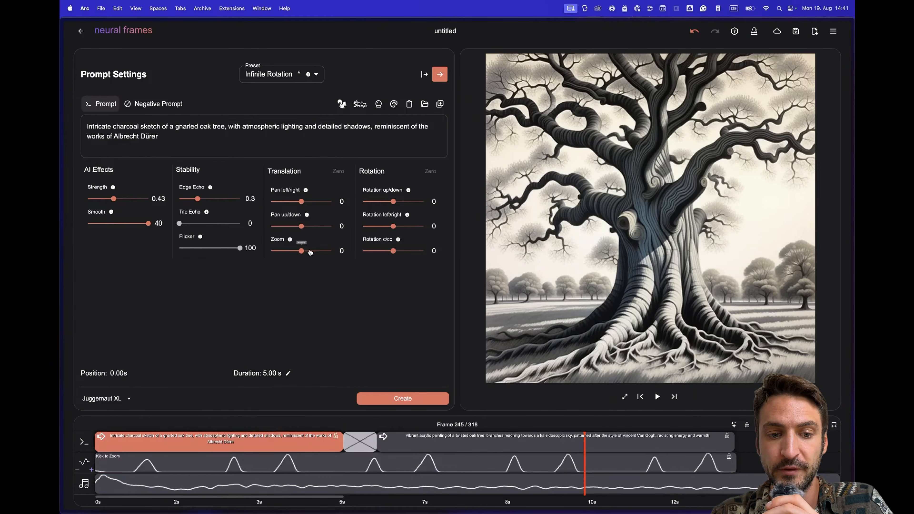
click(363, 465)
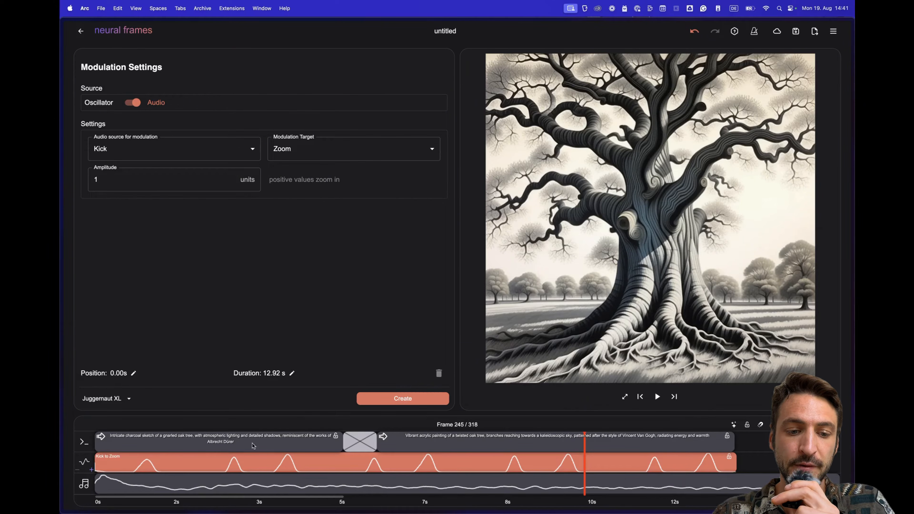
Play the oak tree animation from its first frame and replay a passage from the middle of the charcoal prompt section.
click(639, 397)
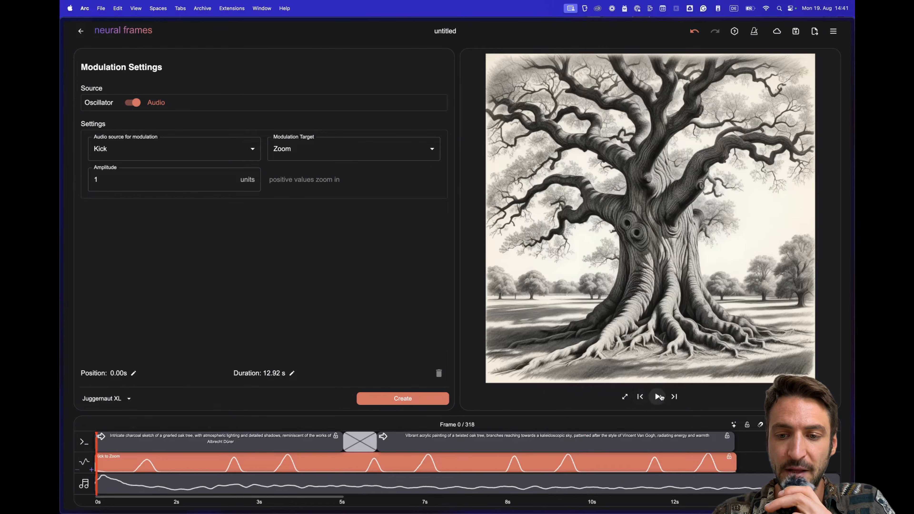
click(658, 397)
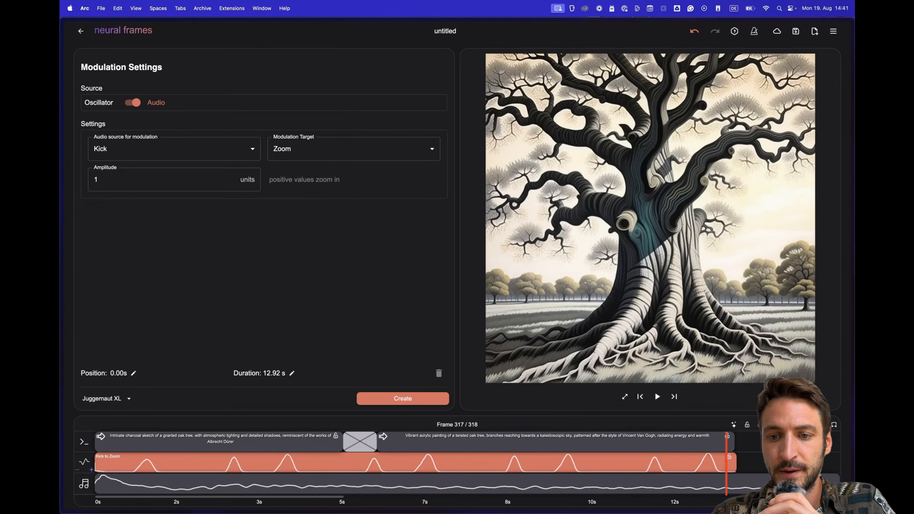
mouse_move(723, 446)
mouse_down()
mouse_move(148, 443)
mouse_move(238, 436)
mouse_move(213, 438)
mouse_up()
key(space)
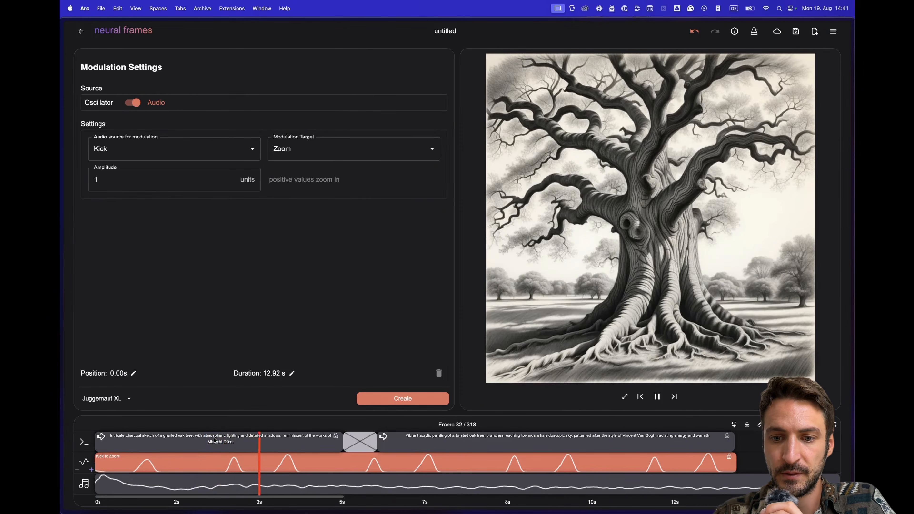
key(space)
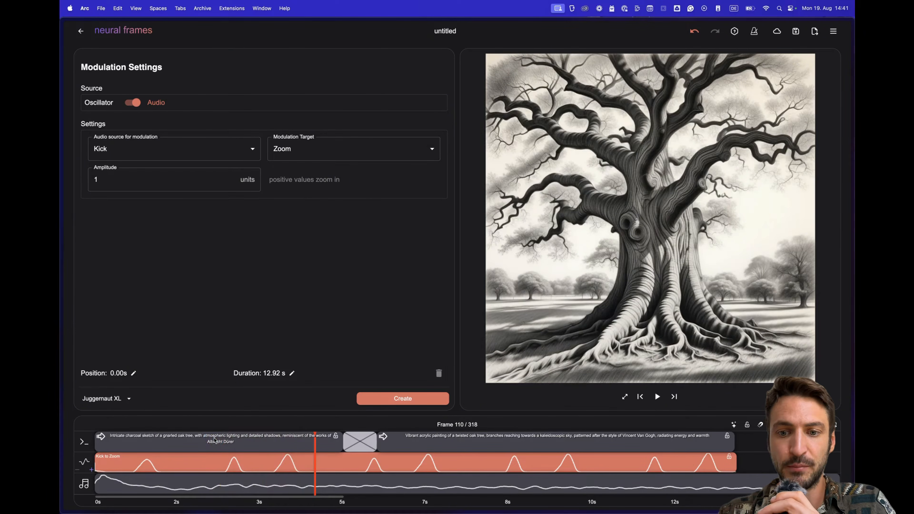
Replay the oak tree animation from frame 17 with the charcoal sketch prompt selected.
drag(316, 436, 132, 457)
click(248, 449)
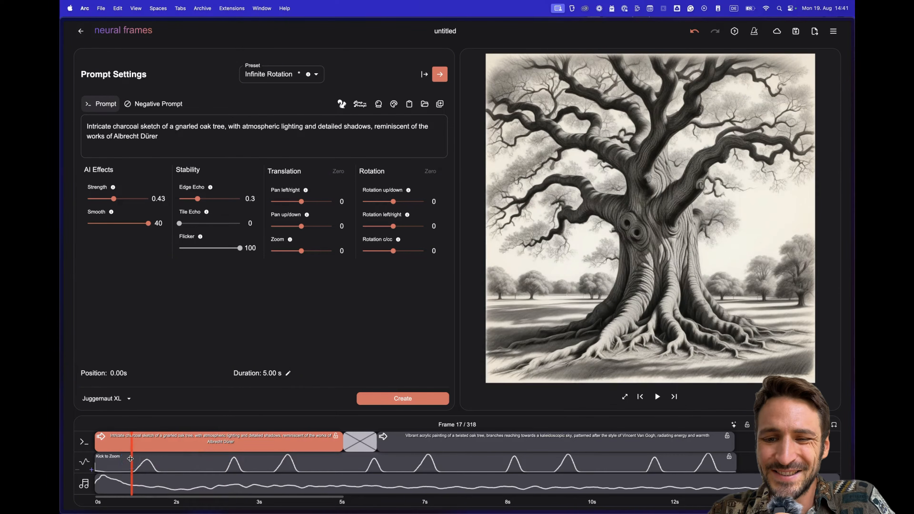
key(space)
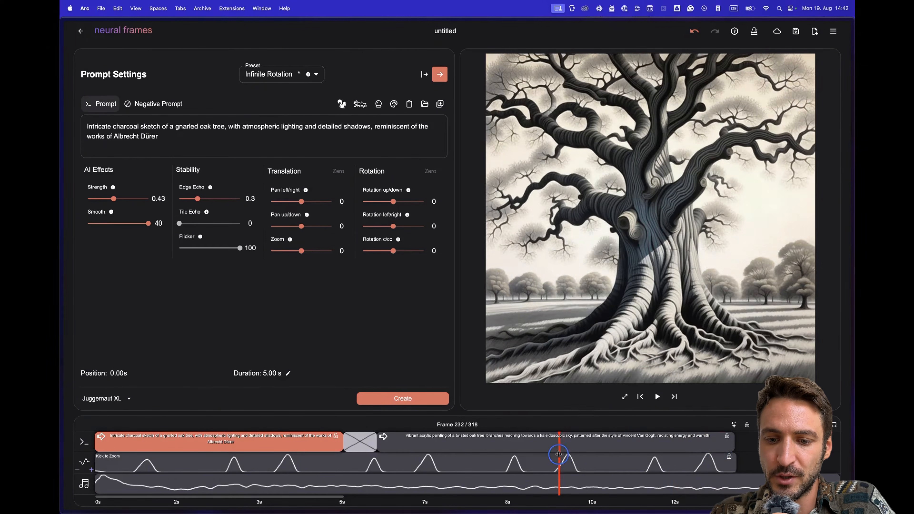
Inspect the Van Gogh prompt's settings and the Kick to Zoom modulation near the end of the timeline.
click(599, 447)
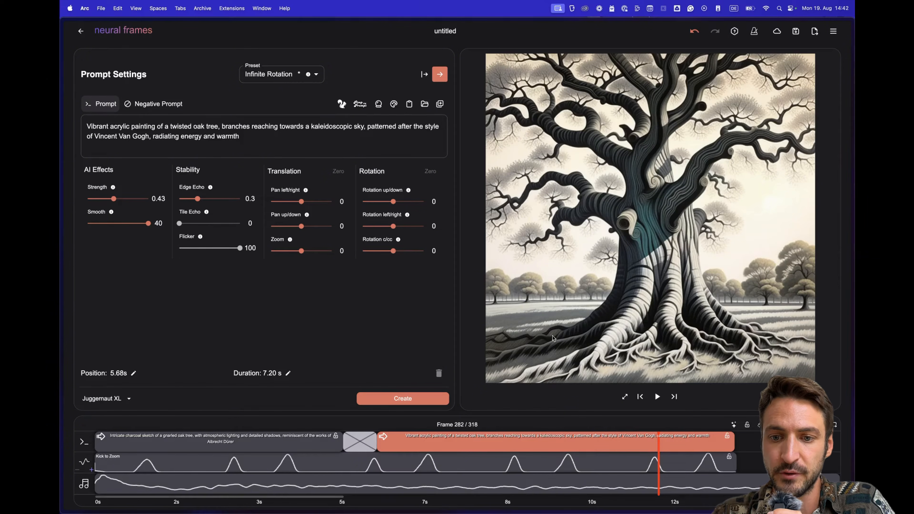
mouse_move(658, 456)
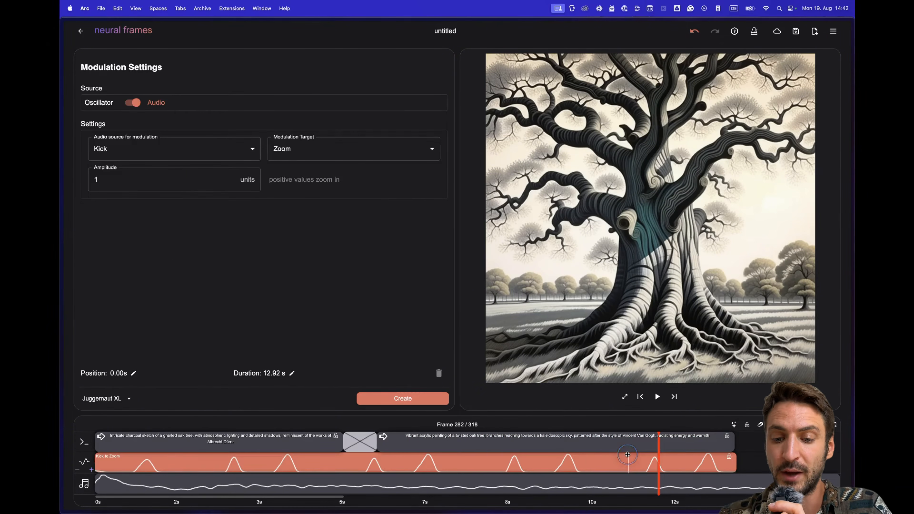
click(628, 463)
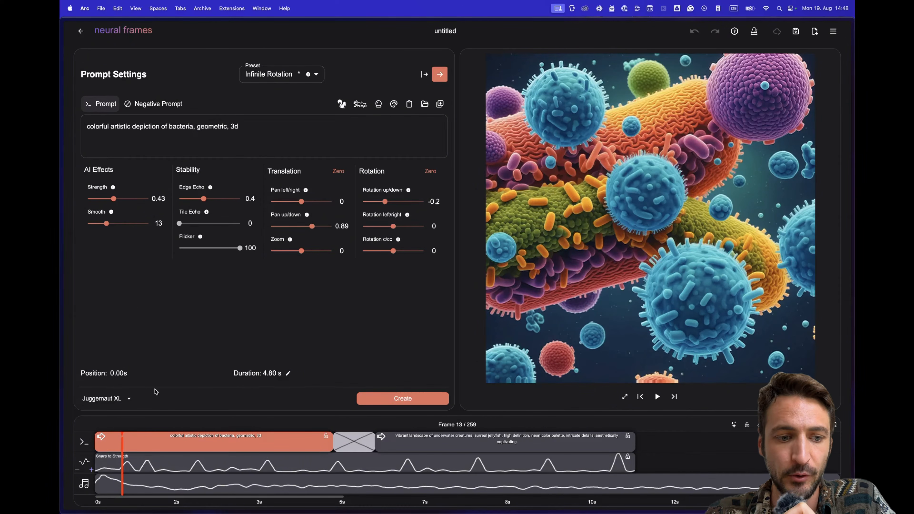
Look through the allrounder, specialist and custom AI models available for the bacteria animation.
click(127, 401)
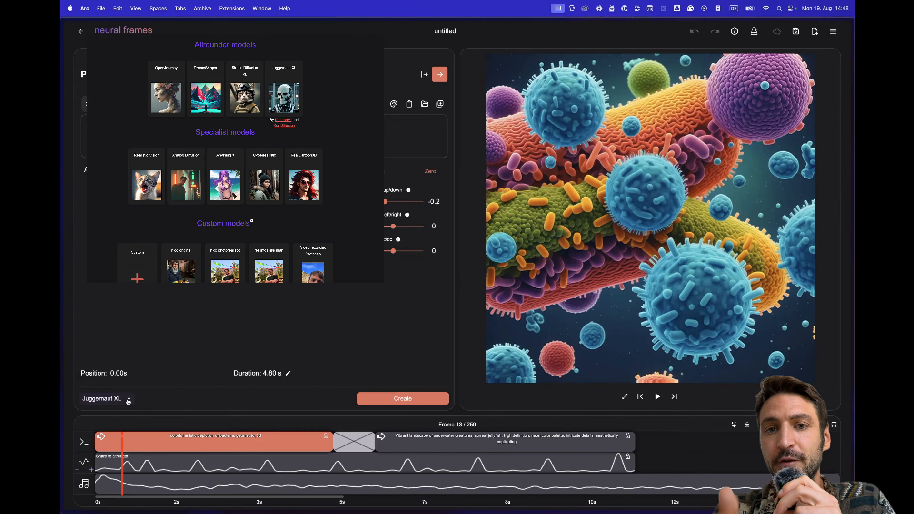
click(127, 400)
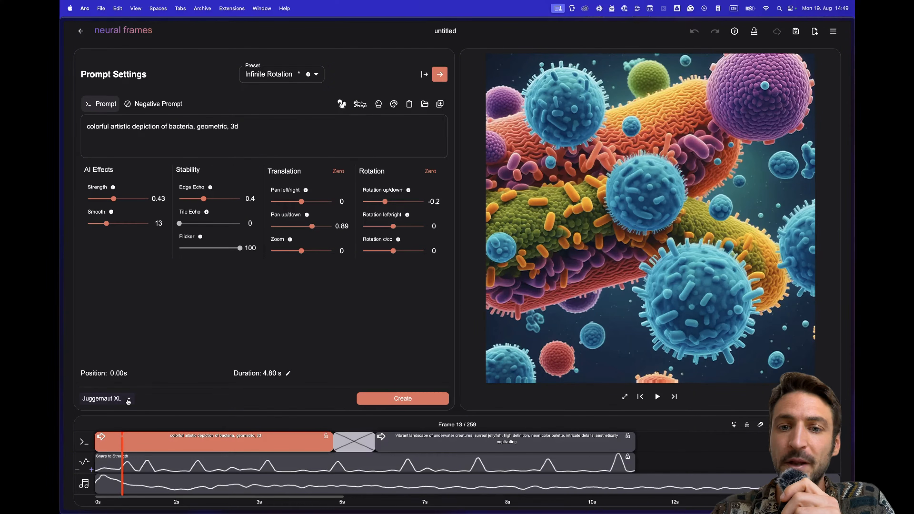
click(127, 400)
Browse several example images made with the Juggernaut XL model in its online gallery.
click(613, 238)
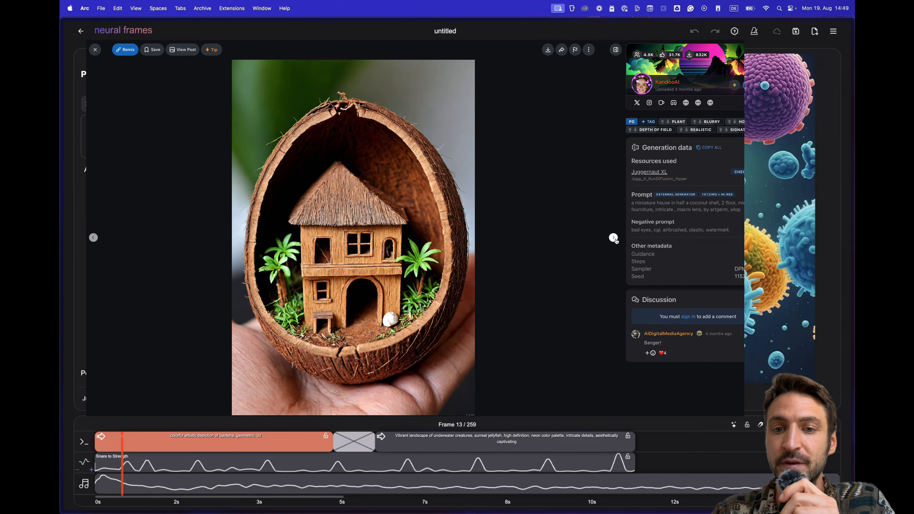
click(613, 238)
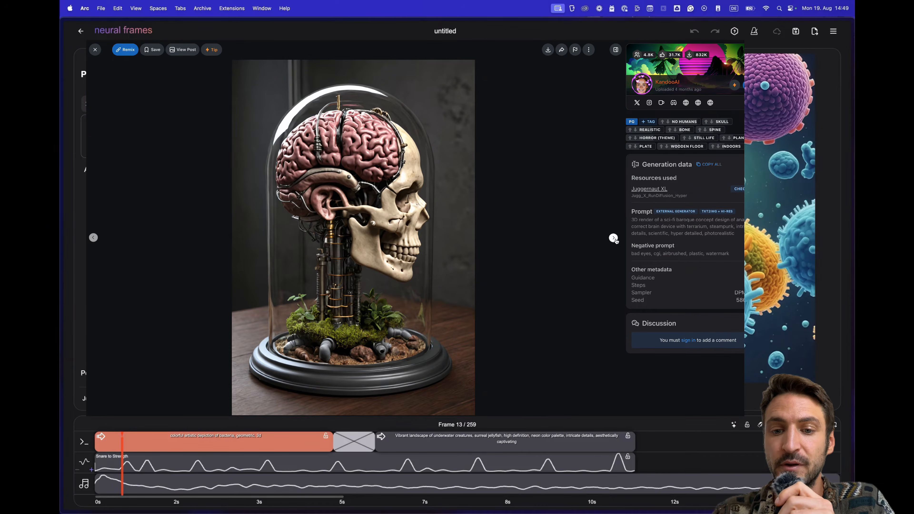
click(613, 238)
click(613, 238)
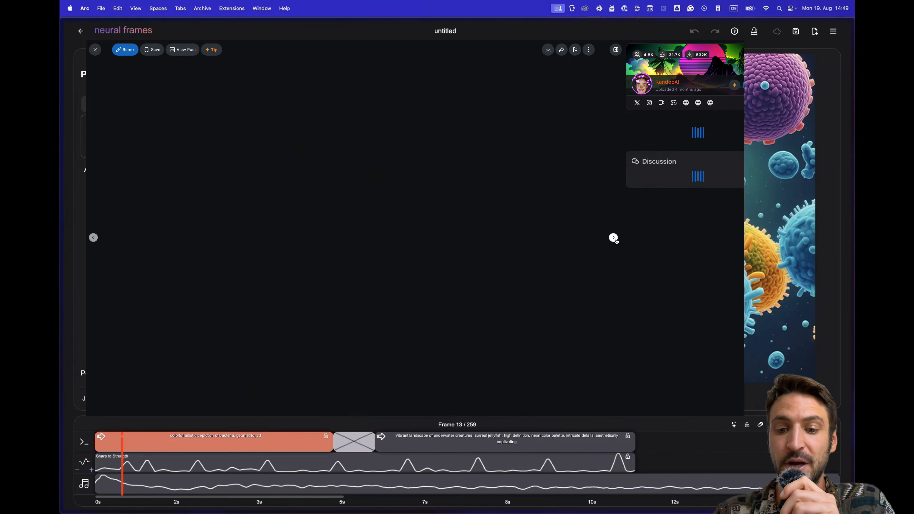
click(613, 237)
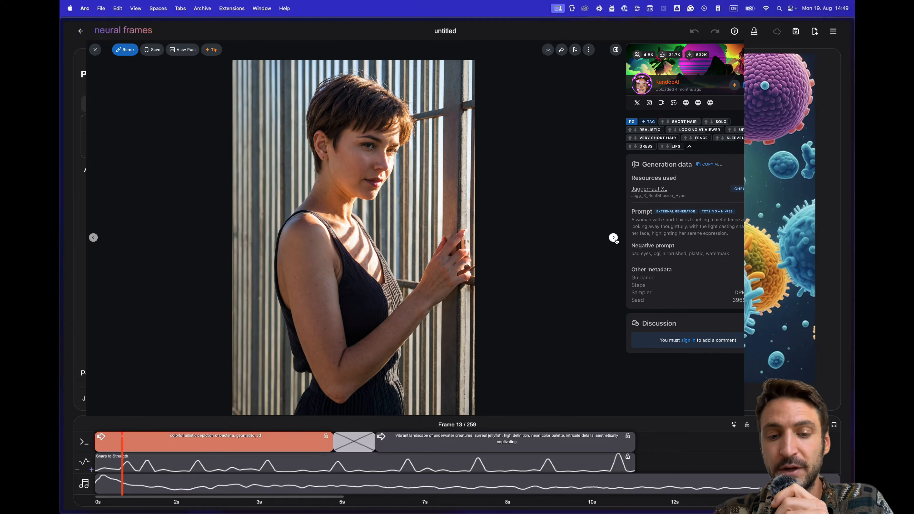
click(614, 237)
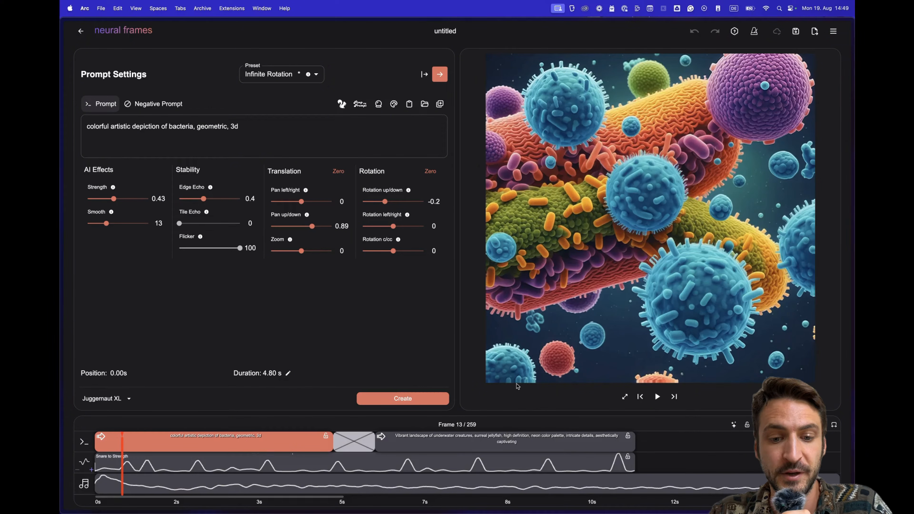
Compare the jellyfish and bacteria prompts' settings and preview the Infinite Rotation preset without changing the preset.
click(460, 446)
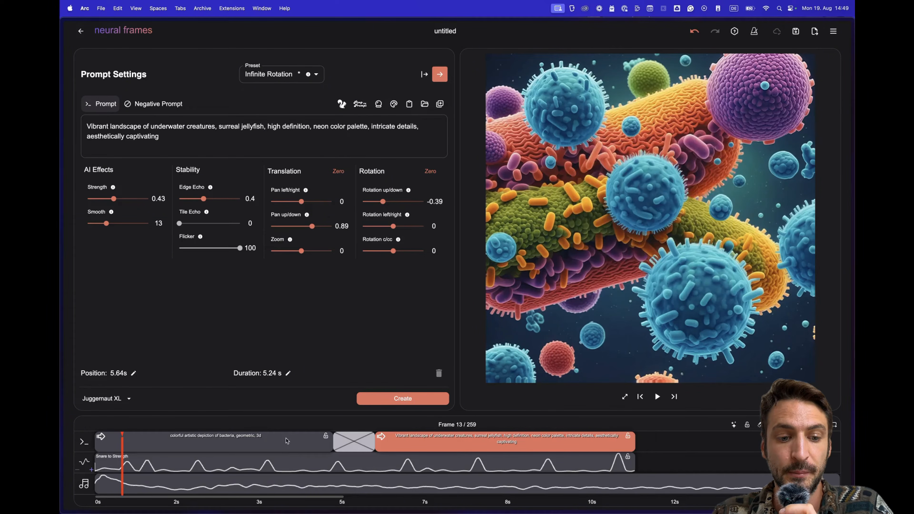
click(279, 443)
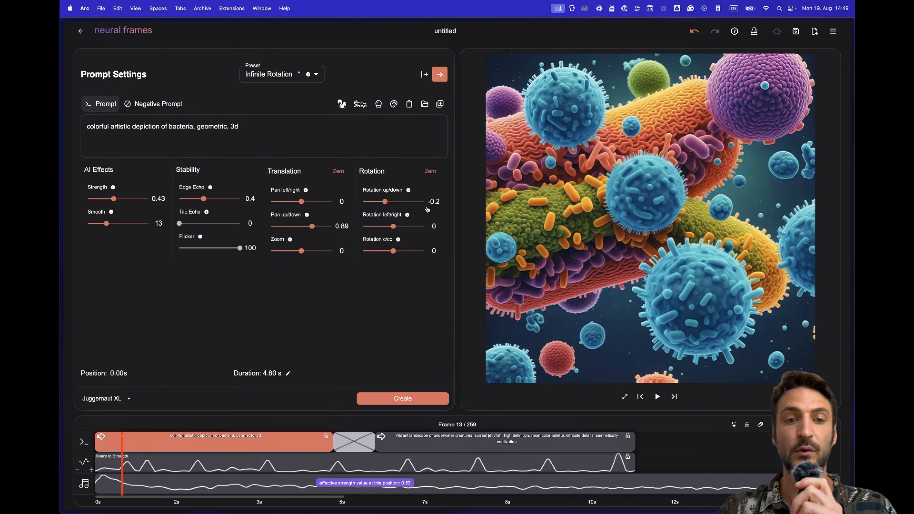
click(314, 75)
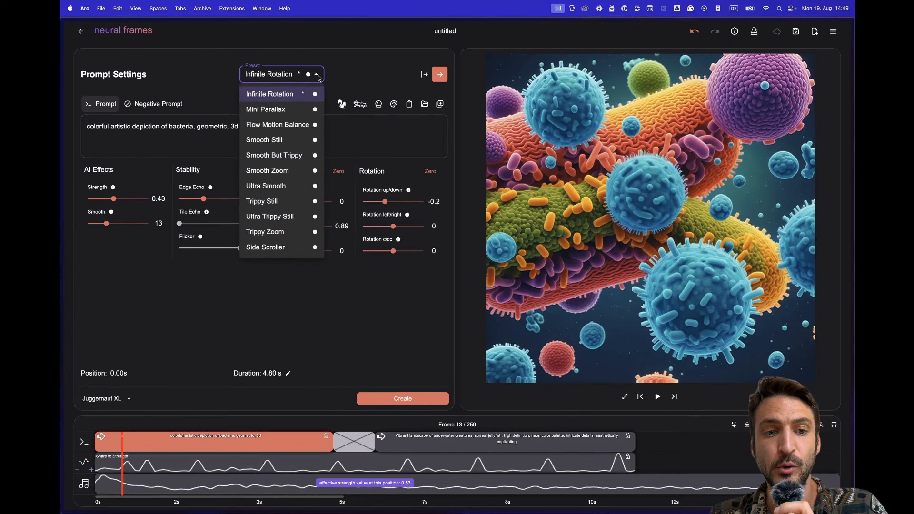
mouse_move(315, 96)
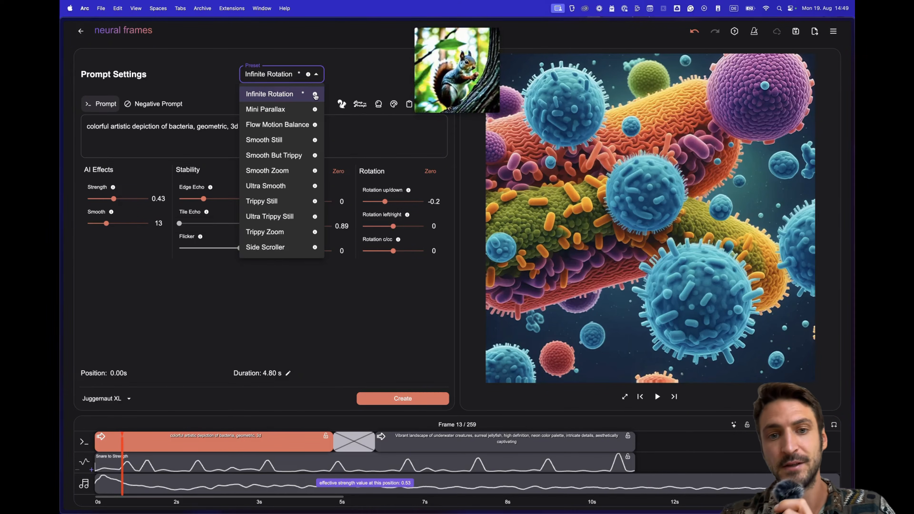
click(368, 85)
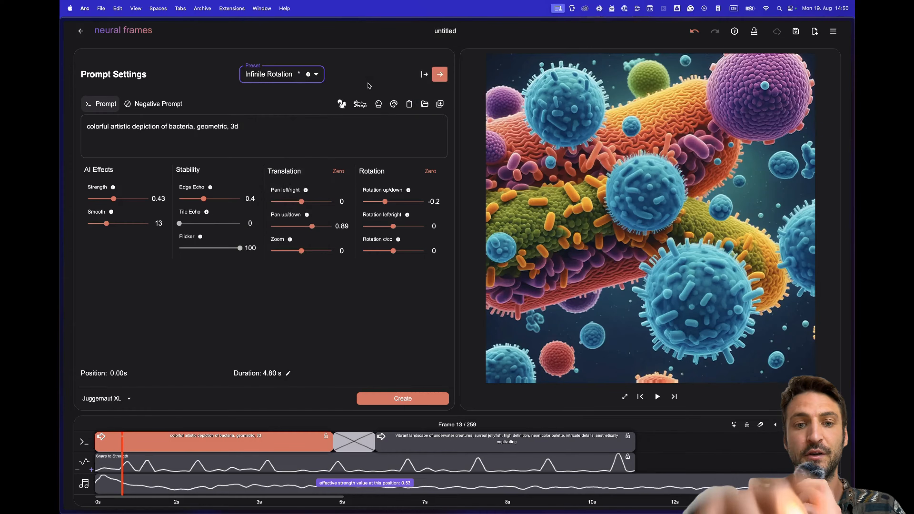
Check the Snare to Strength modulation settings and return to the bacteria prompt's settings.
click(468, 464)
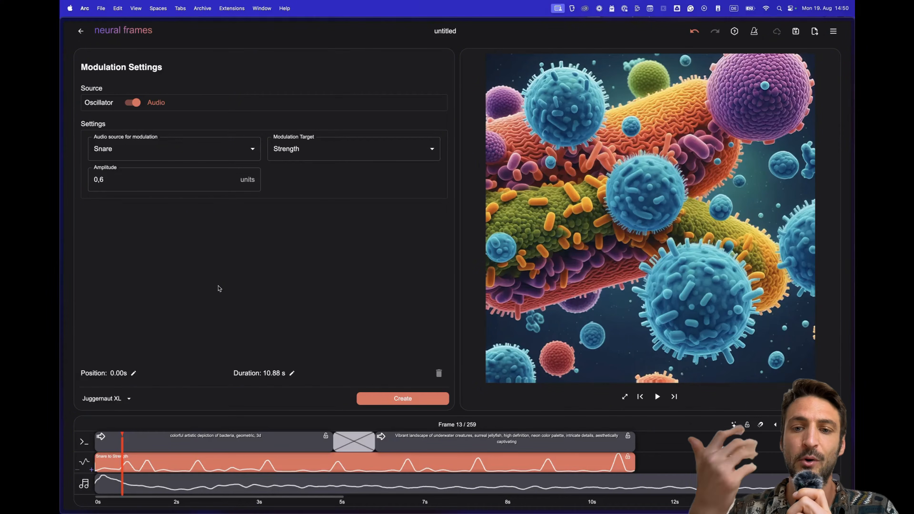
click(253, 438)
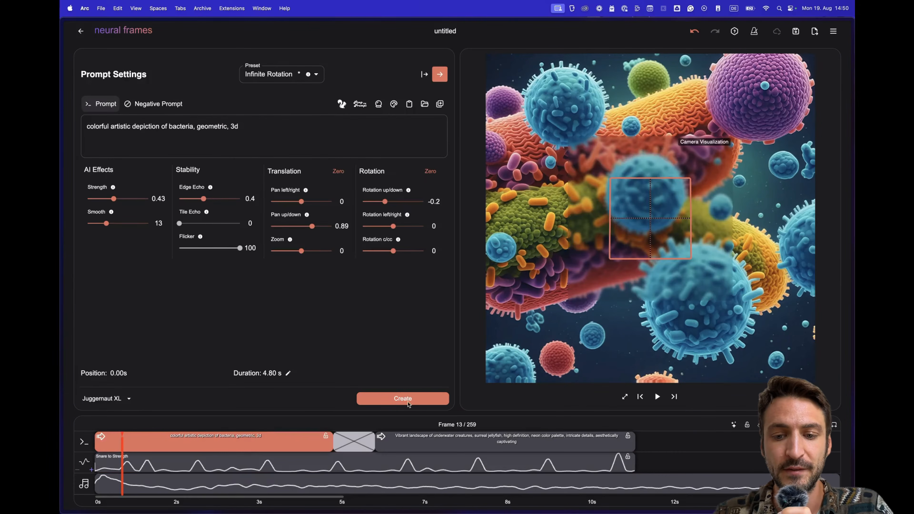
Play the bacteria animation and scrub back across the snare peaks from the prompt transition to frame 87.
click(657, 396)
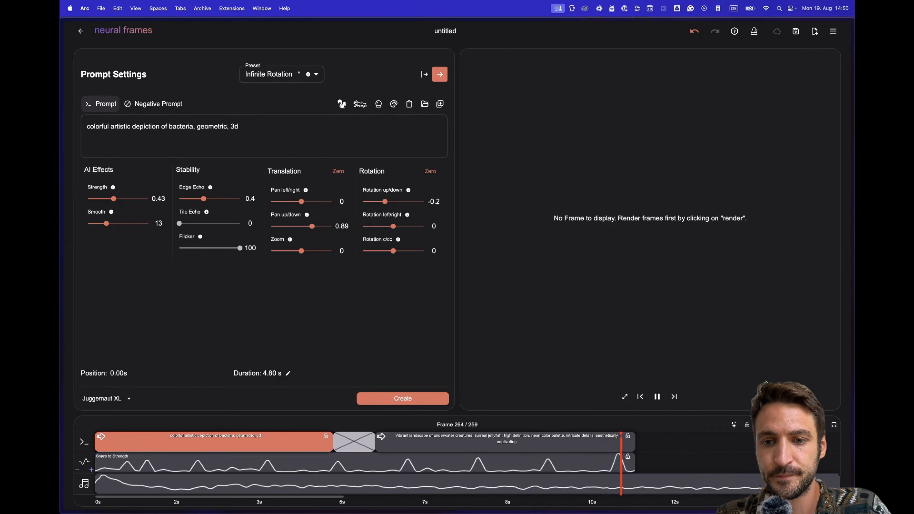
click(482, 450)
click(416, 450)
drag(417, 451, 338, 456)
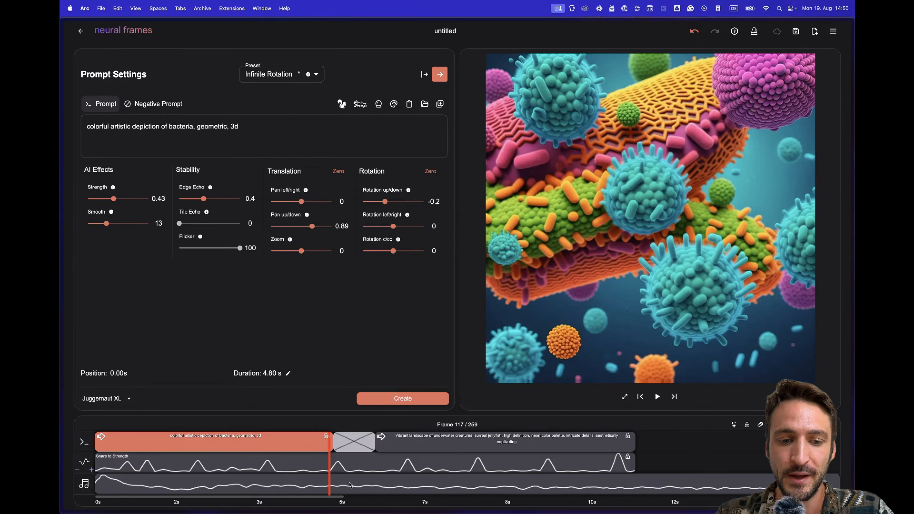
mouse_move(331, 471)
mouse_down()
mouse_move(323, 468)
mouse_move(350, 463)
mouse_move(341, 460)
mouse_up()
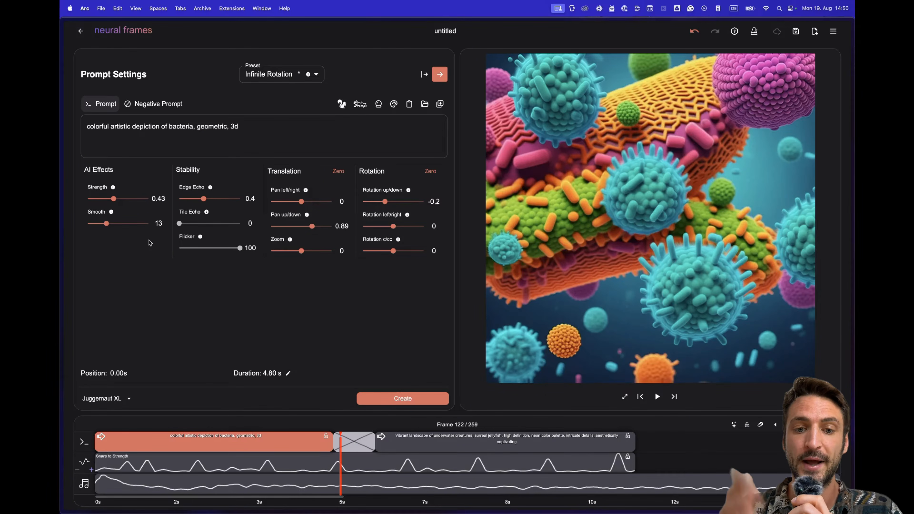
drag(343, 460, 269, 435)
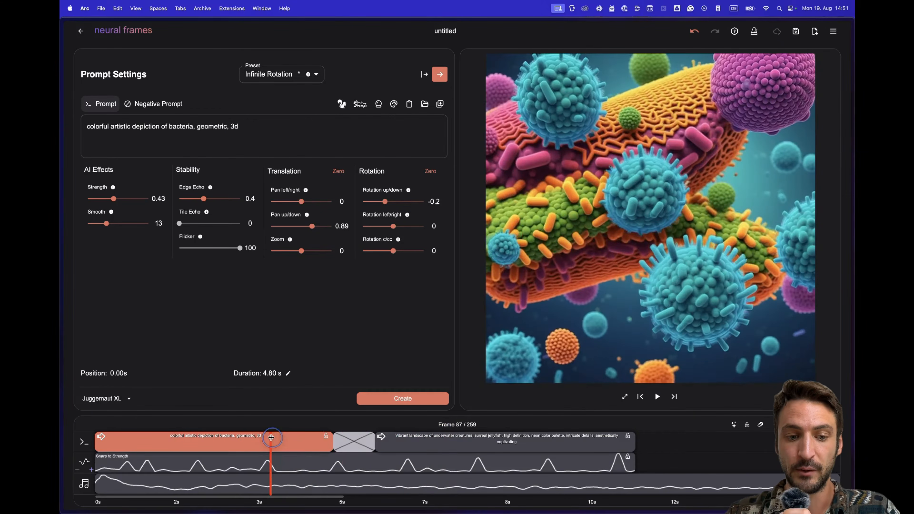
Play the bacteria animation onward from frame 87.
key(space)
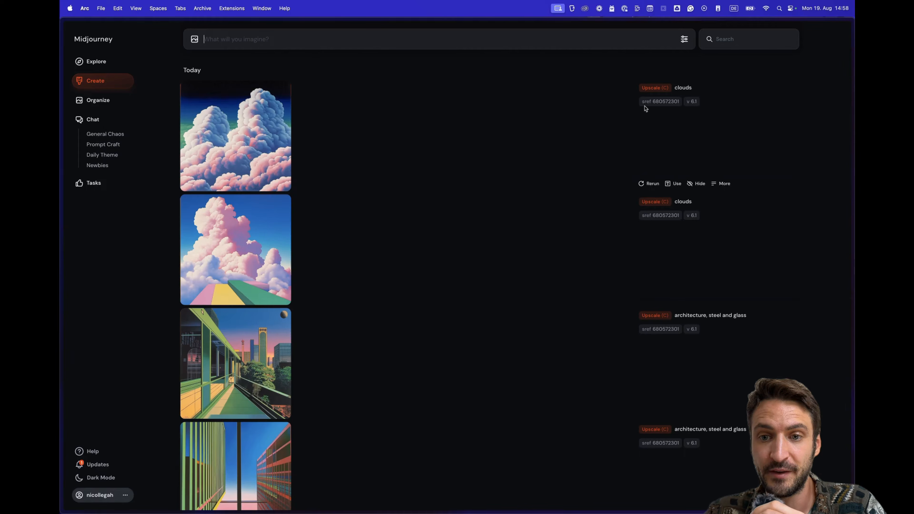
Browse the upscaled cloud, architecture, tunnel and train images made with sref 680572301 in Midjourney.
scroll(651, 168, down, 3)
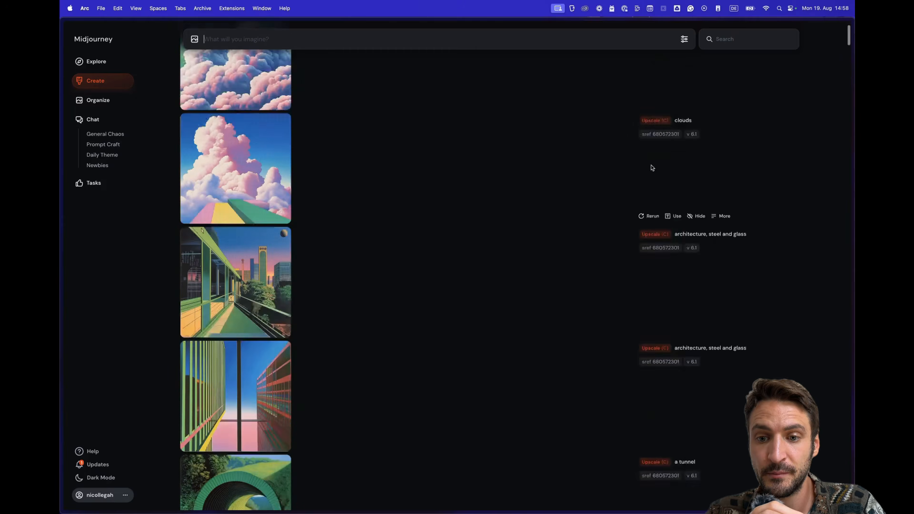
scroll(652, 168, down, 5)
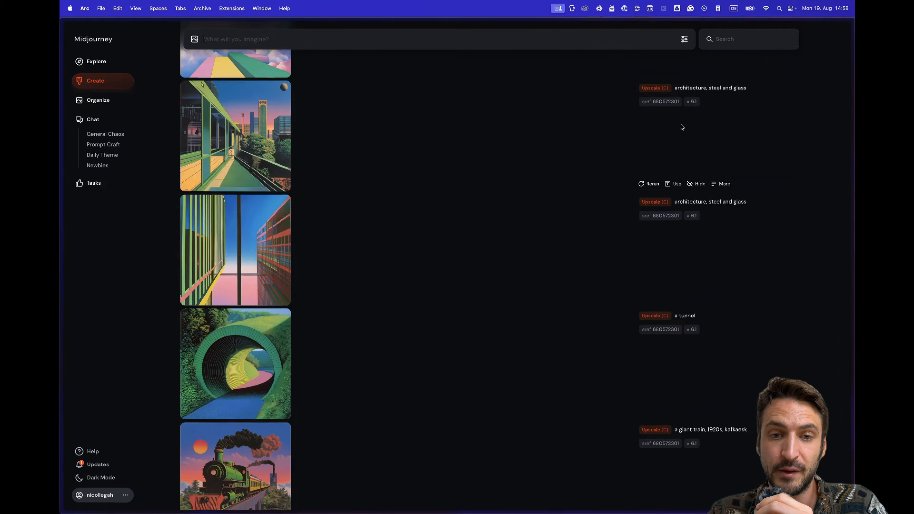
scroll(682, 127, up, 2)
scroll(404, 146, down, 10)
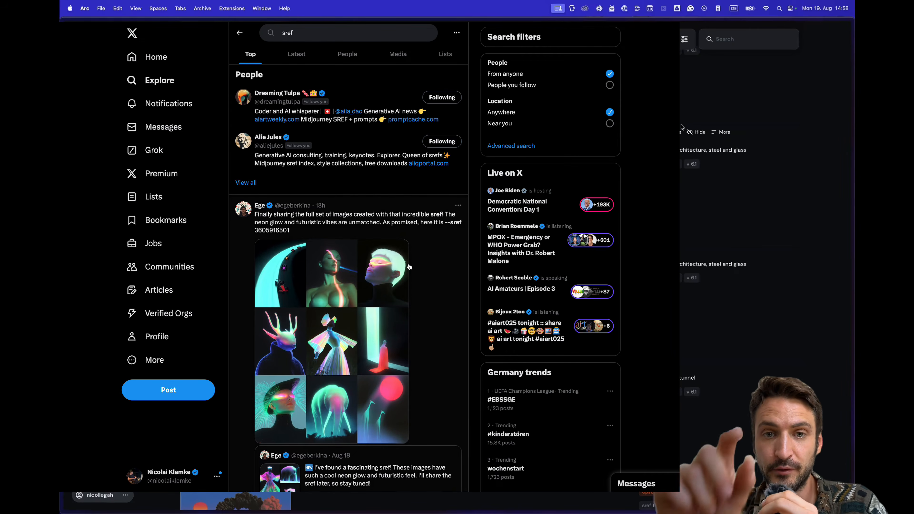
Look through the X search results for "sref" for examples of Midjourney style references.
scroll(409, 266, down, 15)
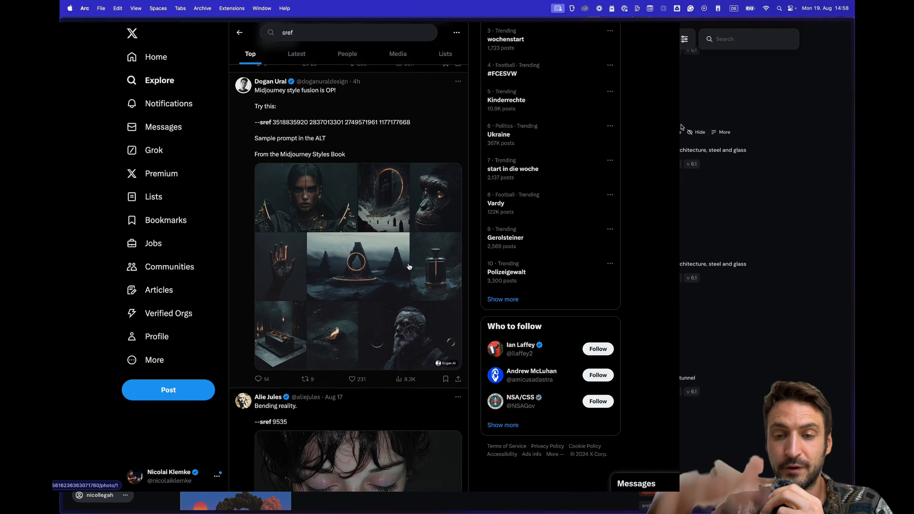
scroll(409, 267, down, 20)
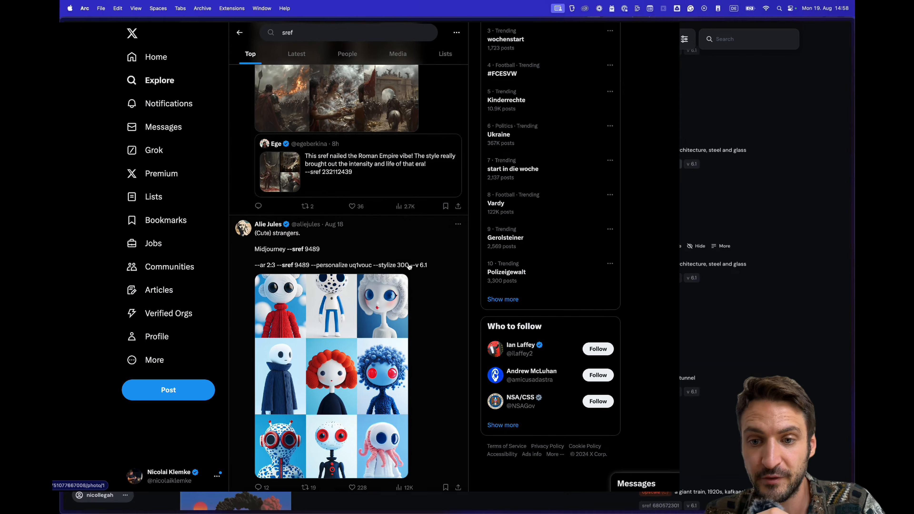
scroll(409, 266, down, 1)
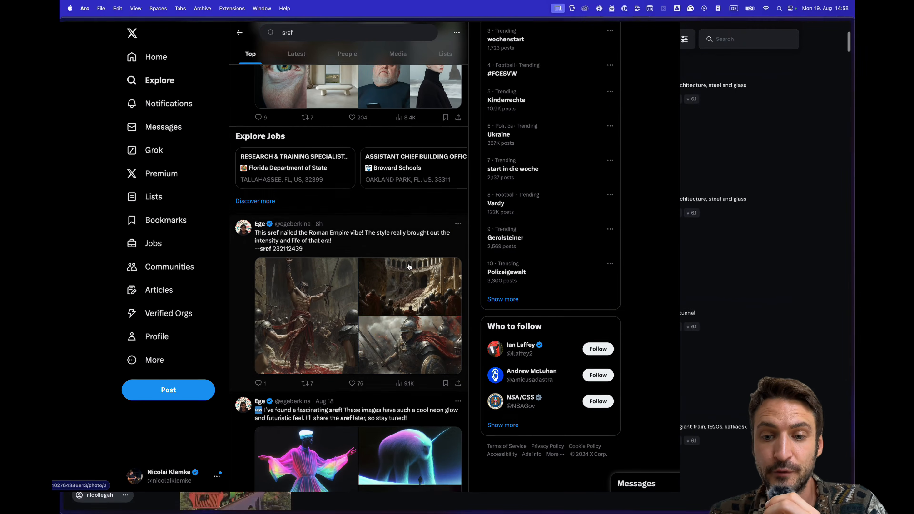
scroll(612, 190, down, 13)
scroll(613, 190, down, 7)
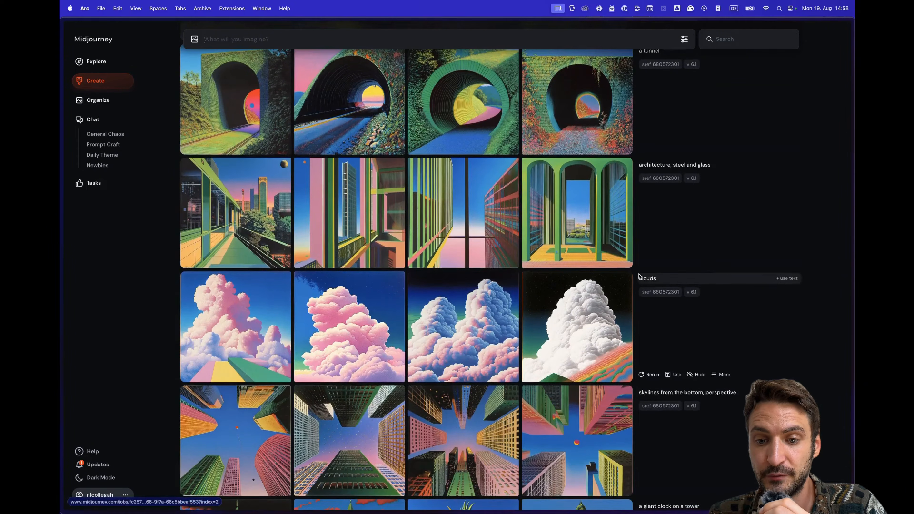
Compare the Midjourney image grids sharing sref 680572301, from the trains and tunnels down to the giant clock towers.
scroll(666, 302, down, 3)
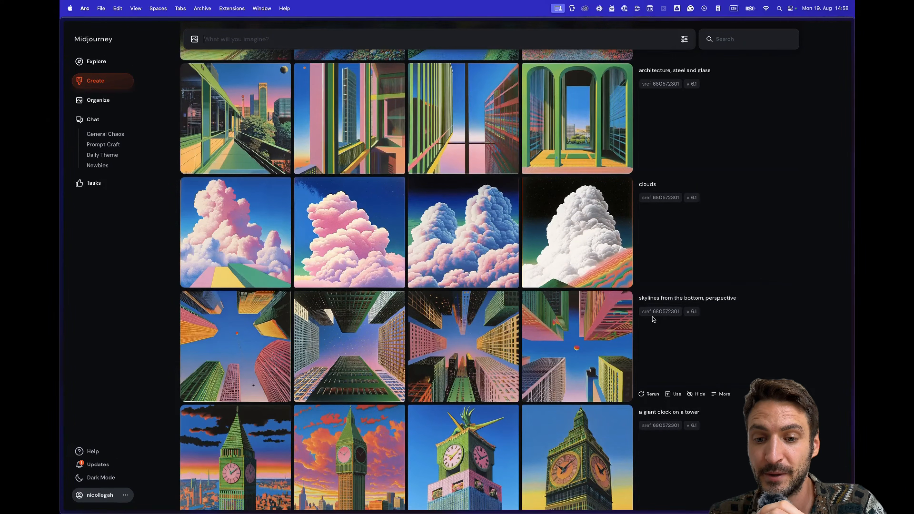
scroll(672, 288, down, 4)
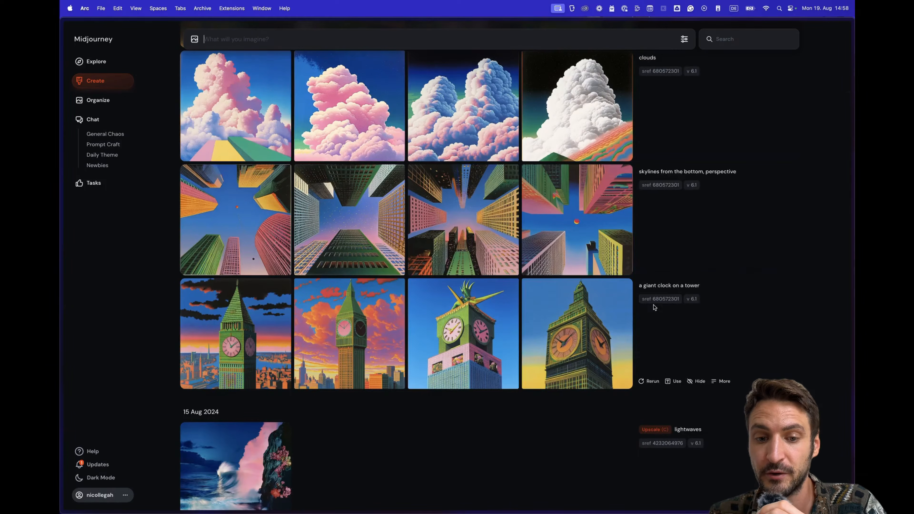
scroll(662, 304, up, 3)
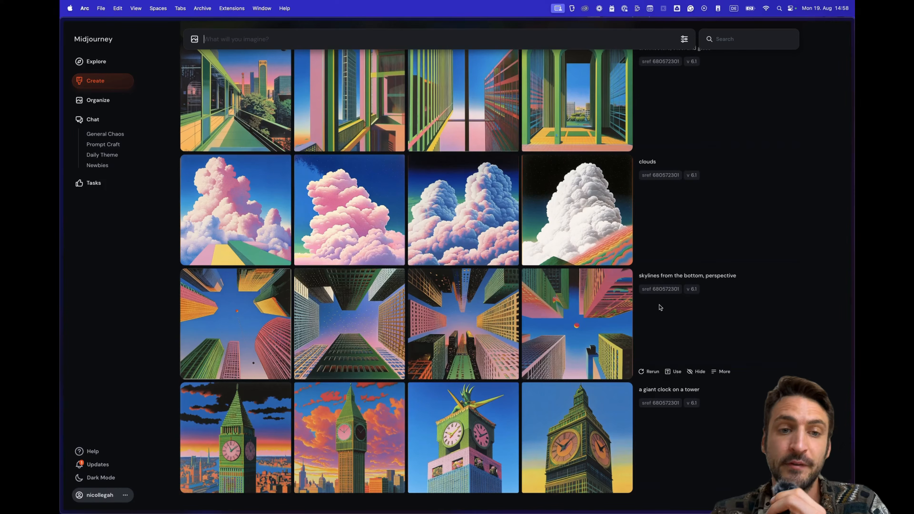
scroll(660, 307, up, 3)
scroll(660, 307, up, 4)
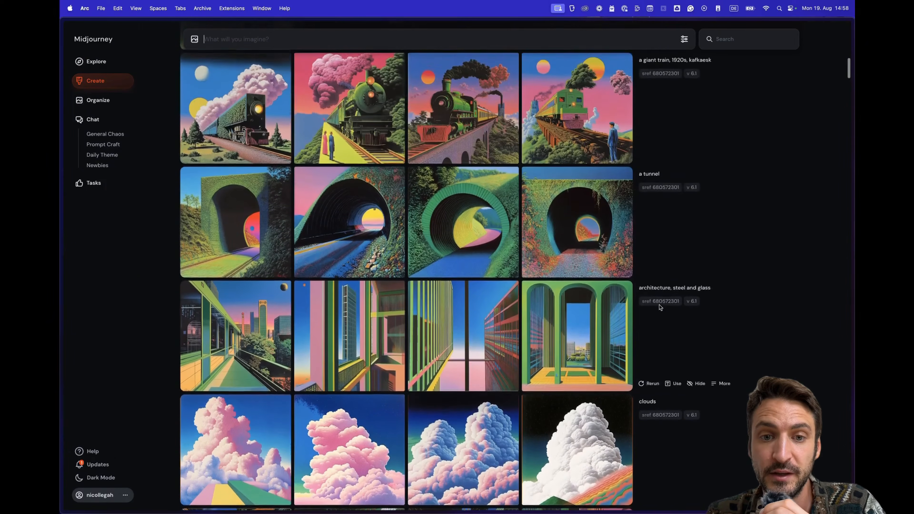
Switch to the neural frames model selection page and review the custom model option and the 680572301 style model.
key(super+s)
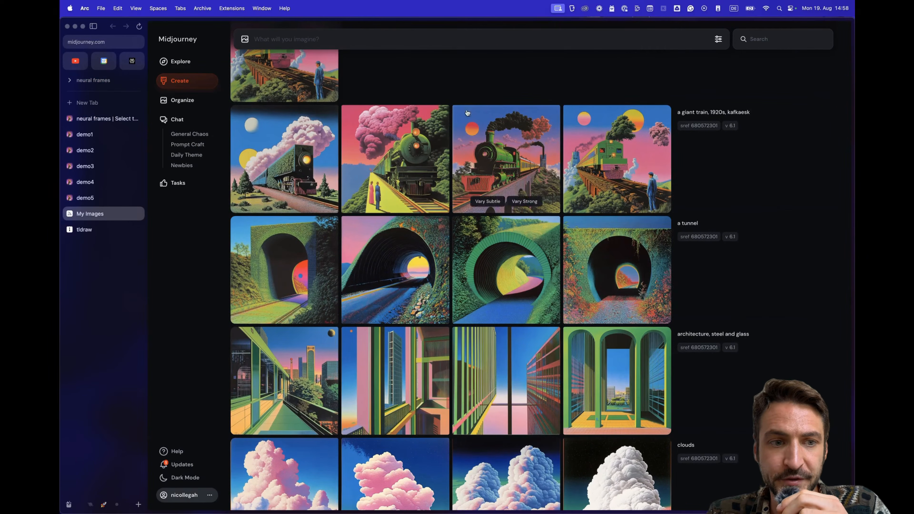
click(104, 119)
scroll(374, 179, down, 1)
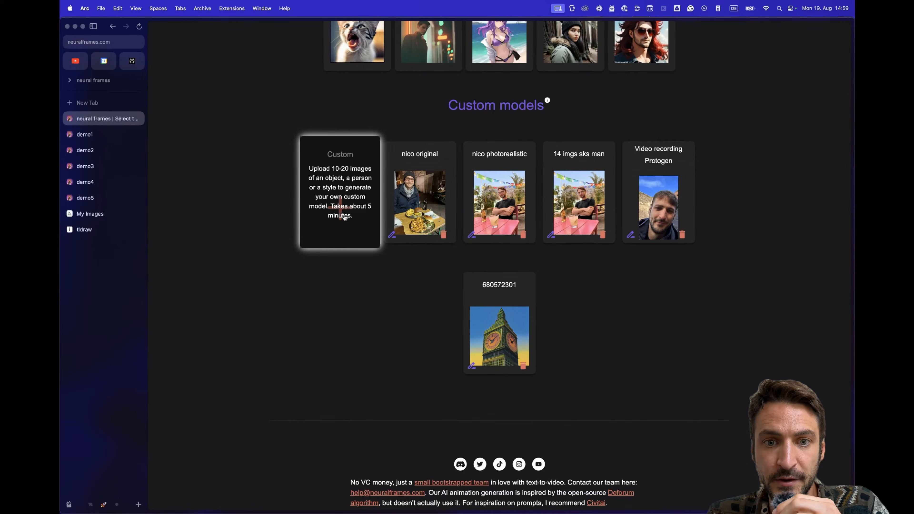
scroll(344, 217, up, 4)
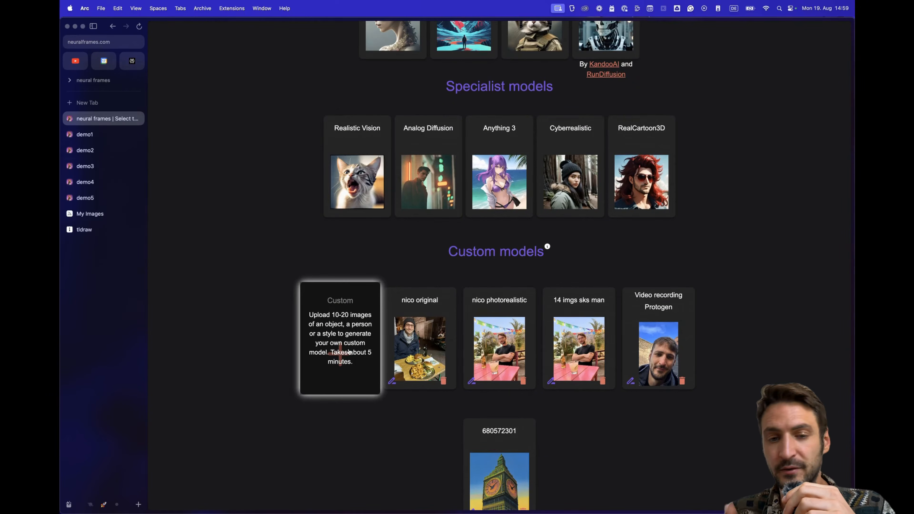
scroll(367, 468, down, 2)
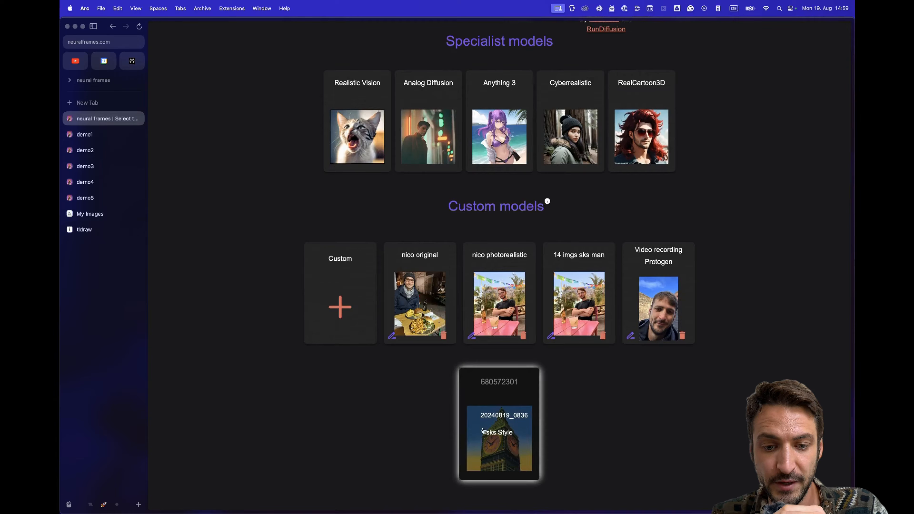
Open the demo3 project and highlight the trigger phrase "sks style" in its train and clouds prompt.
click(85, 166)
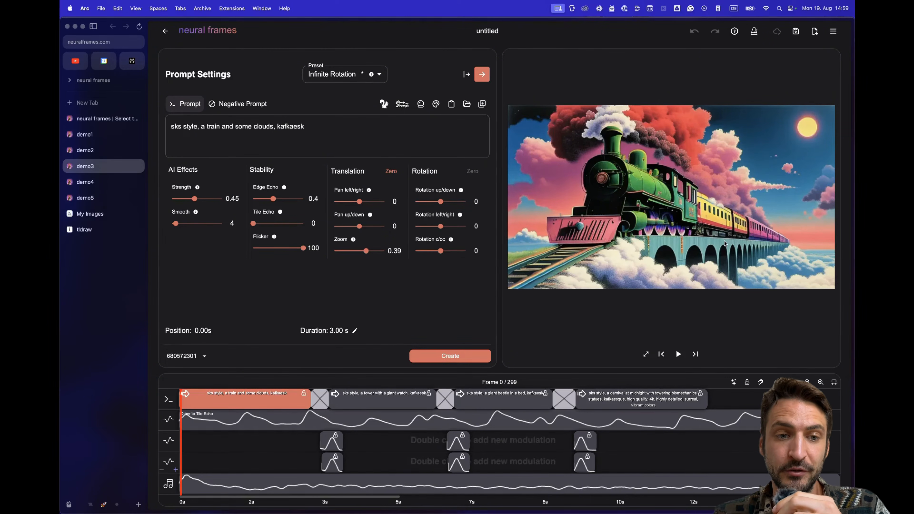
drag(198, 127, 161, 130)
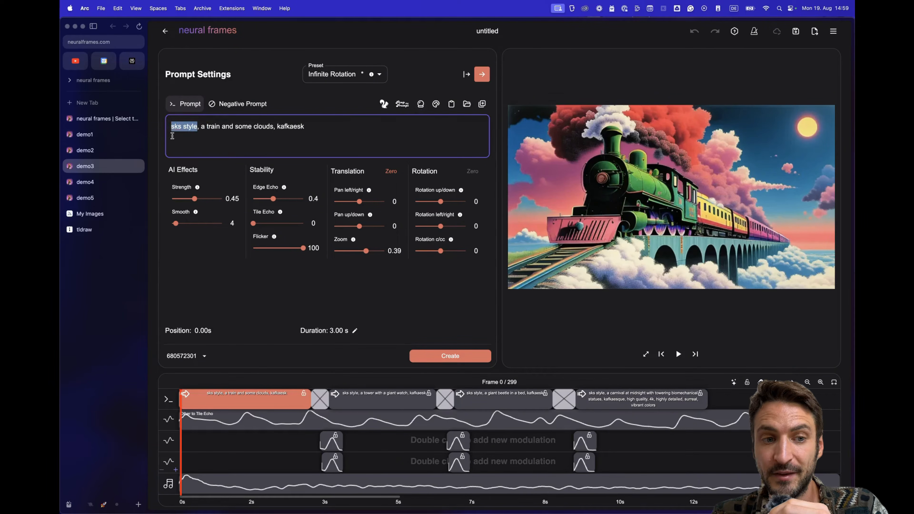
click(183, 128)
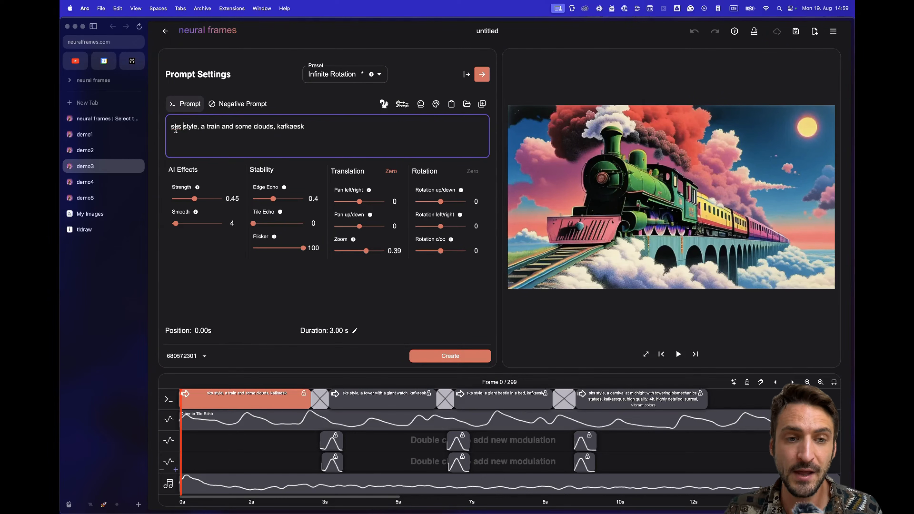
drag(172, 128, 195, 128)
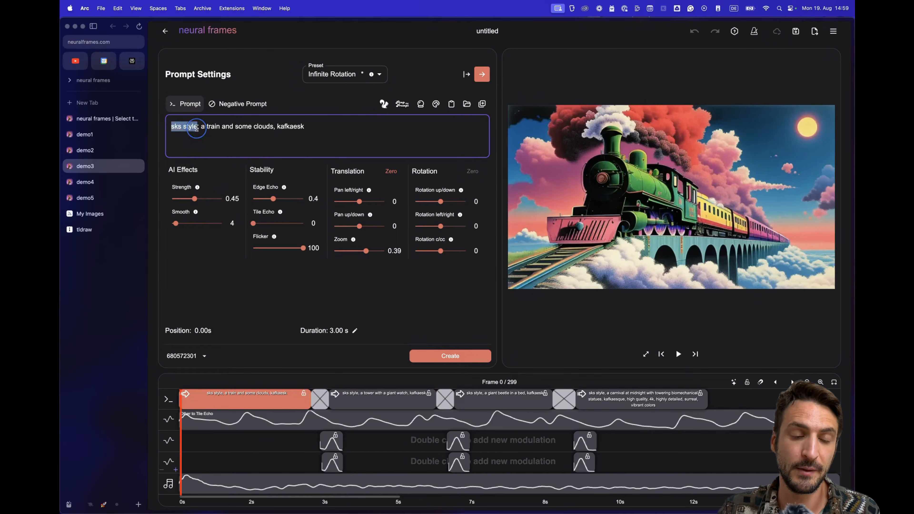
click(197, 128)
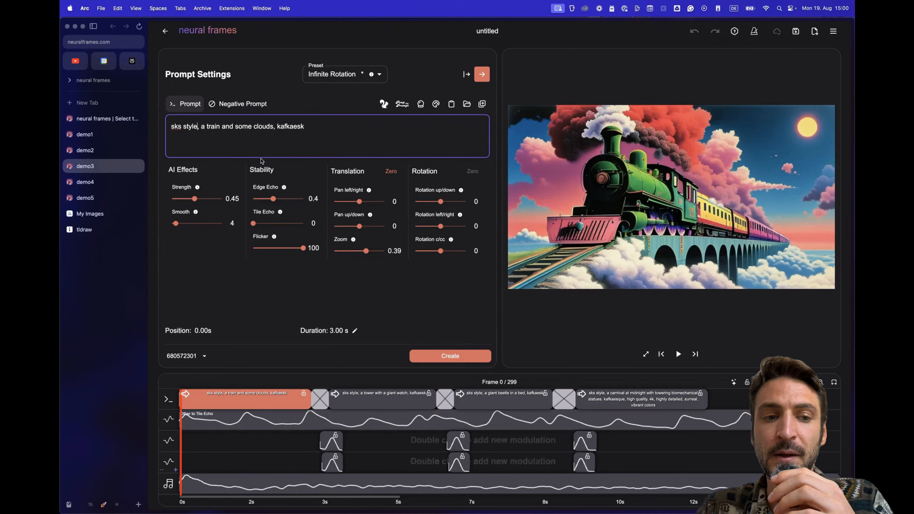
drag(198, 126, 173, 127)
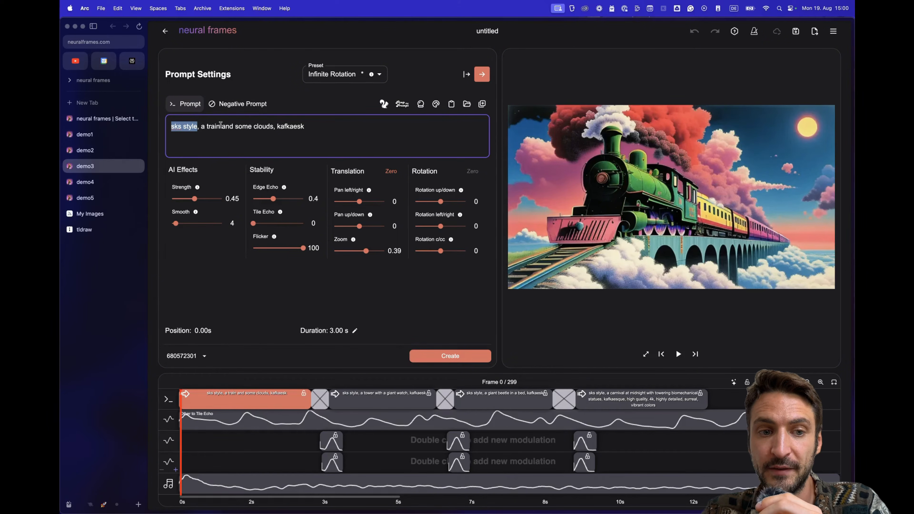
Review the prompts for the tower with a giant watch, the giant beetle in a bed and the midnight carnival.
click(389, 403)
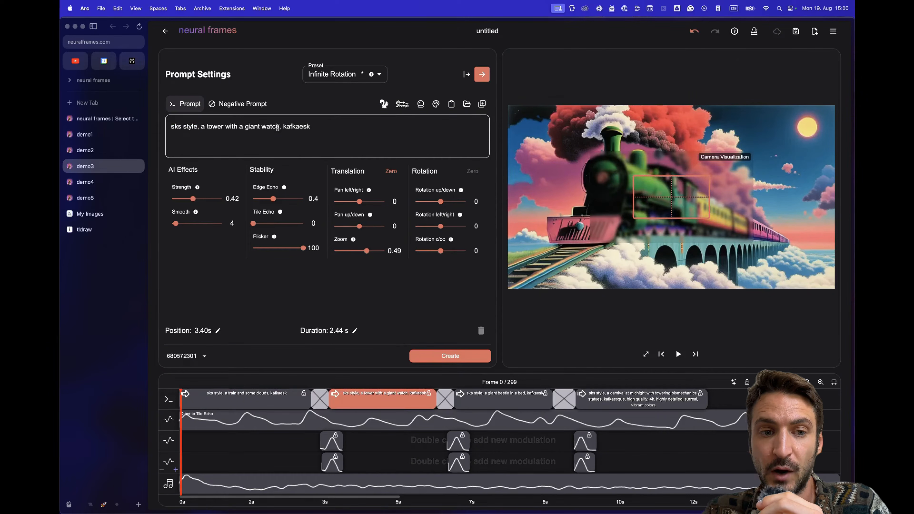
click(515, 399)
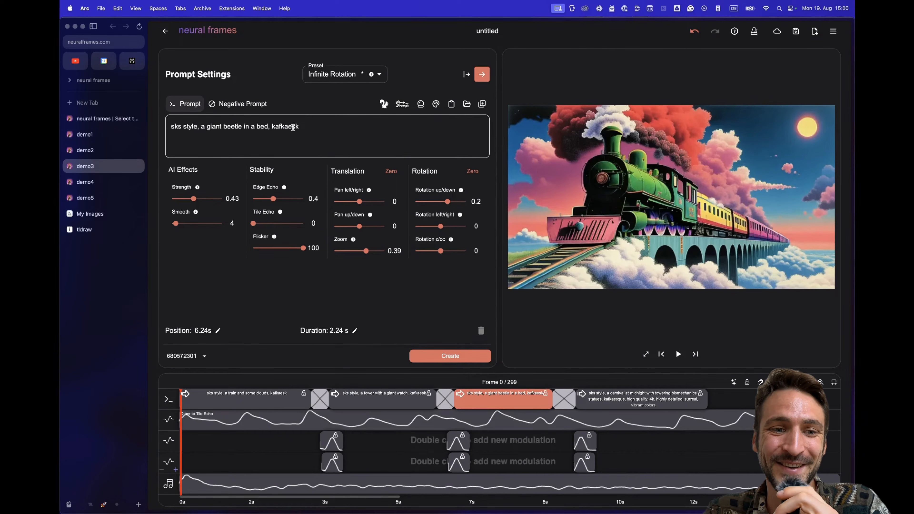
drag(200, 126, 308, 126)
click(318, 126)
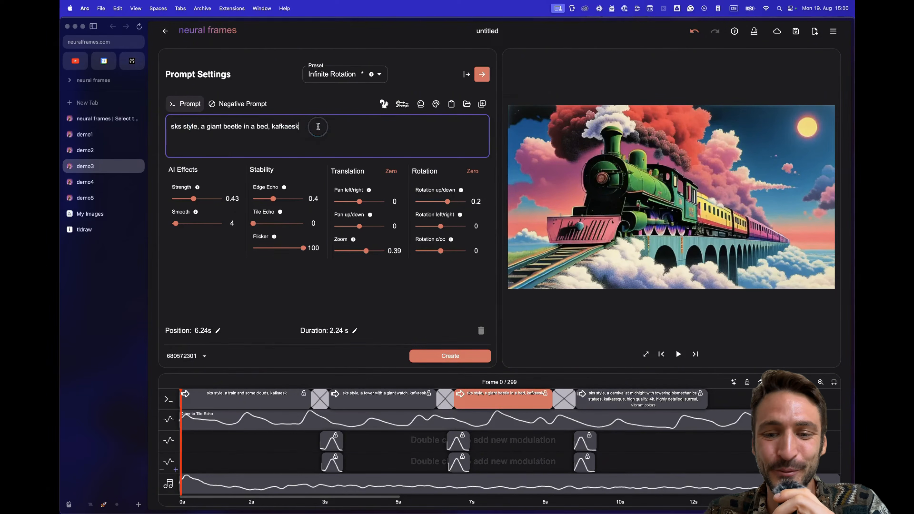
click(630, 401)
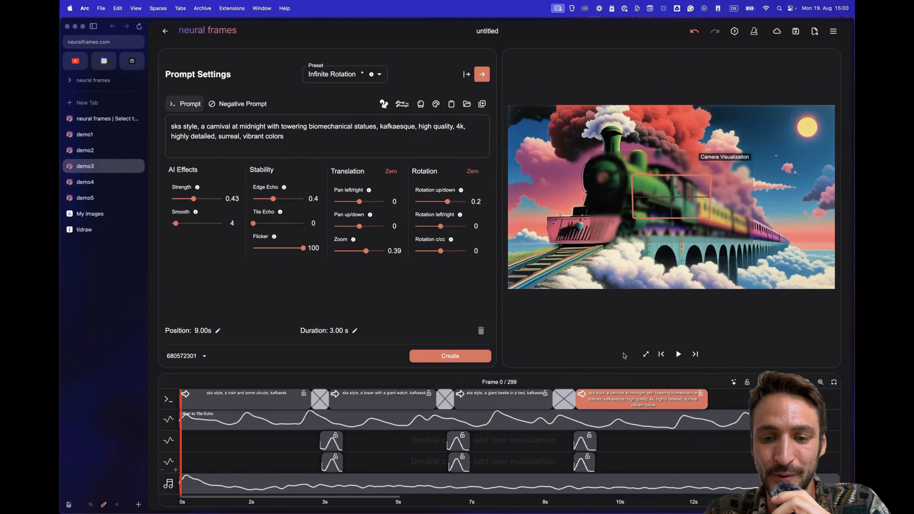
Play the train animation through to the carnival scene and scrub back to frame 42.
click(678, 354)
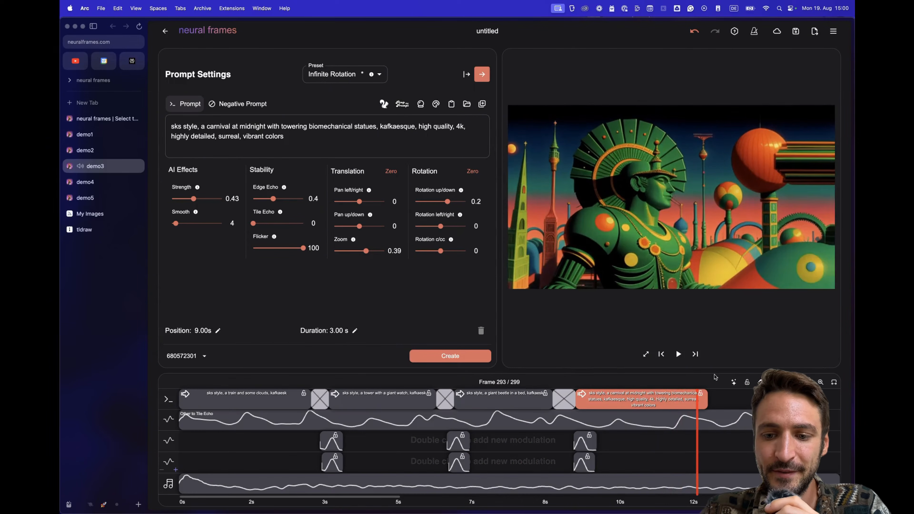
drag(697, 418, 502, 428)
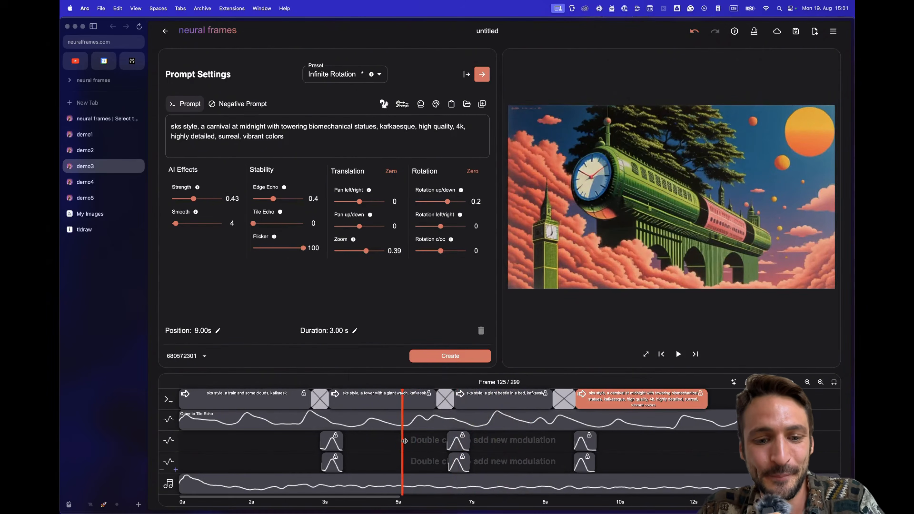
click(266, 443)
drag(265, 443, 256, 441)
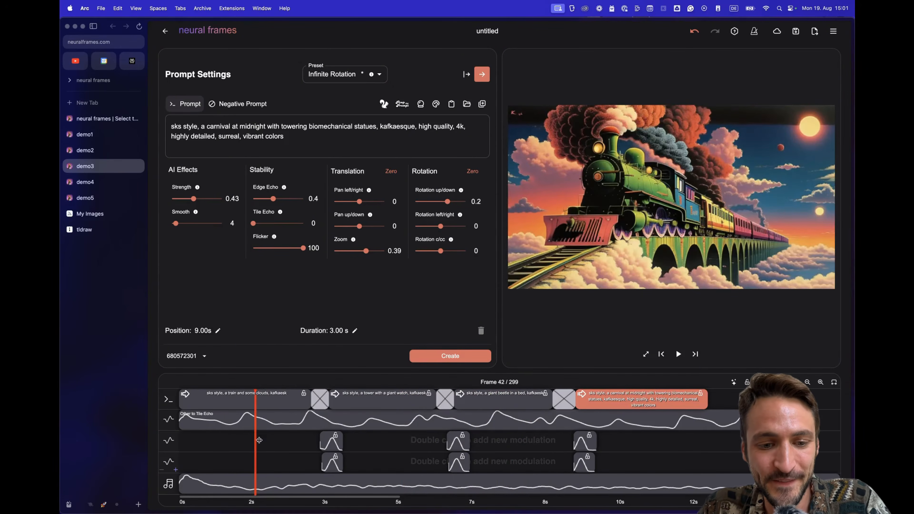
Check the train prompt and the Other to Tile Echo modulation settings, and listen to the Other stem of rap beat.mp3.
click(275, 404)
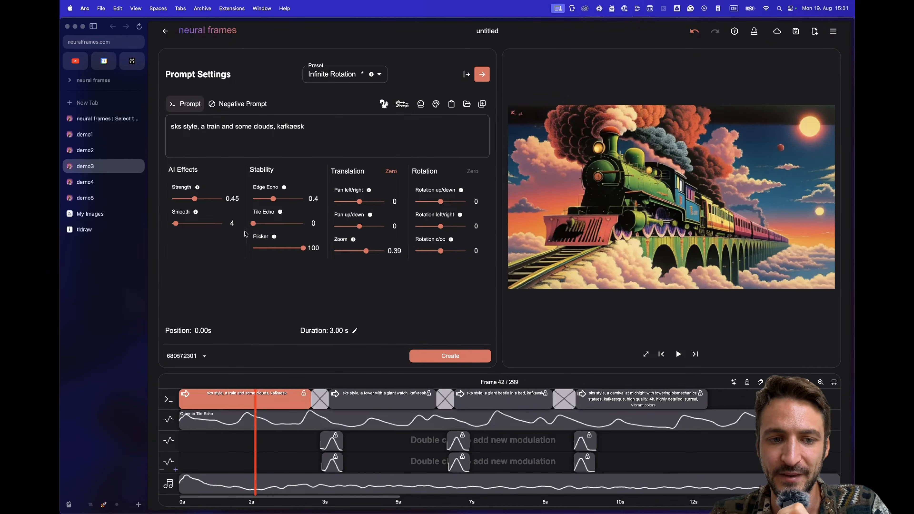
click(225, 420)
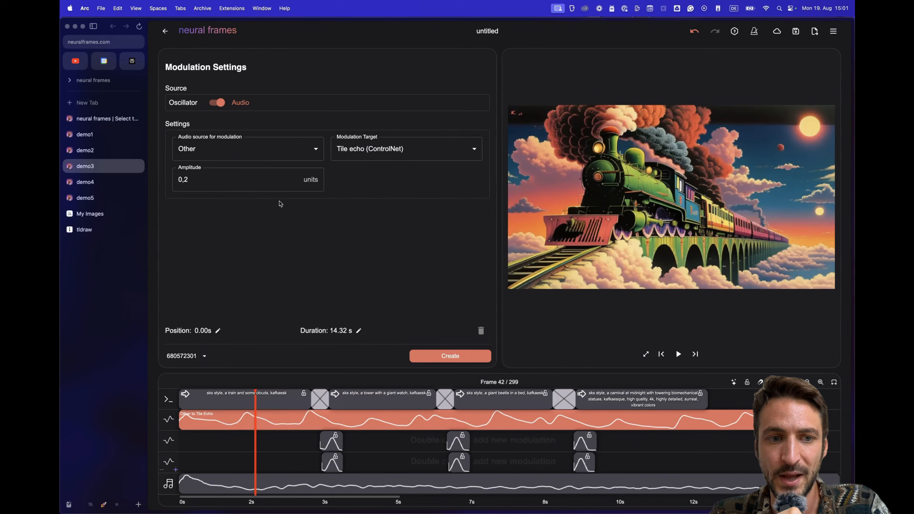
click(235, 485)
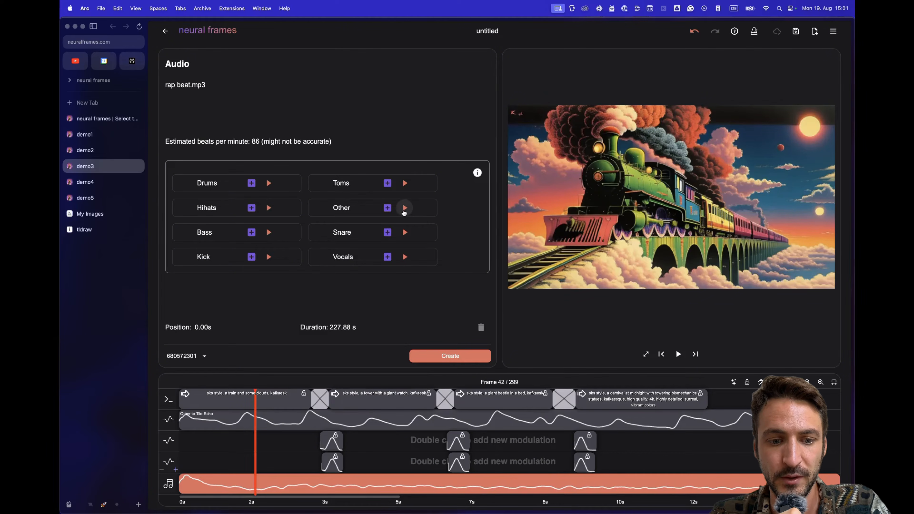
click(405, 208)
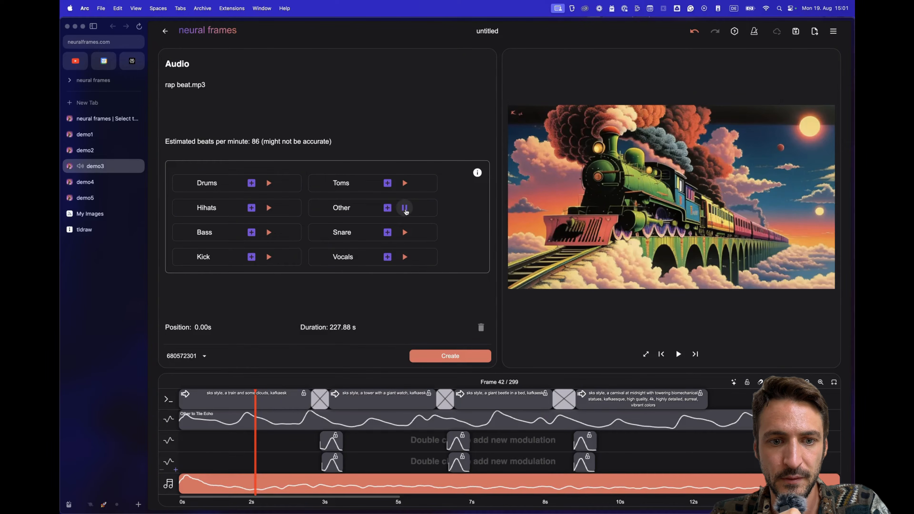
Return to the Other to Tile Echo modulation settings and scrub the train animation back to frame 30.
click(273, 420)
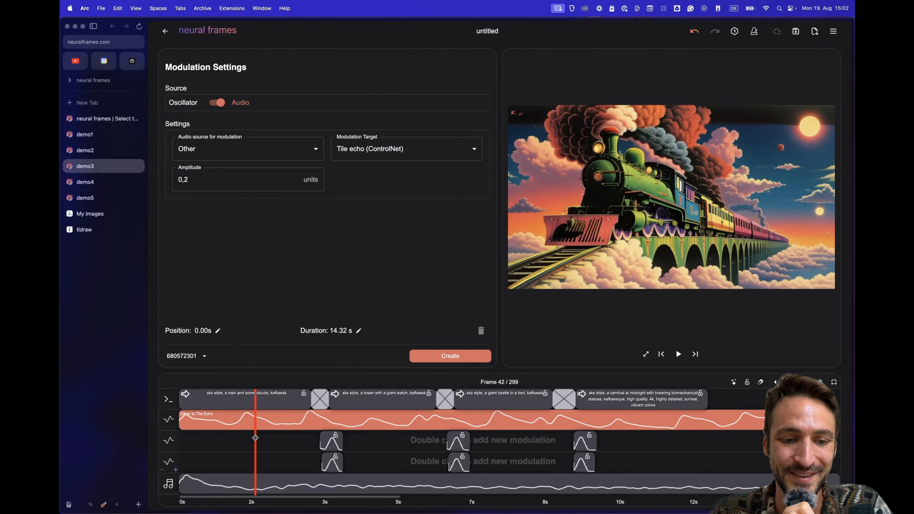
drag(255, 437, 235, 436)
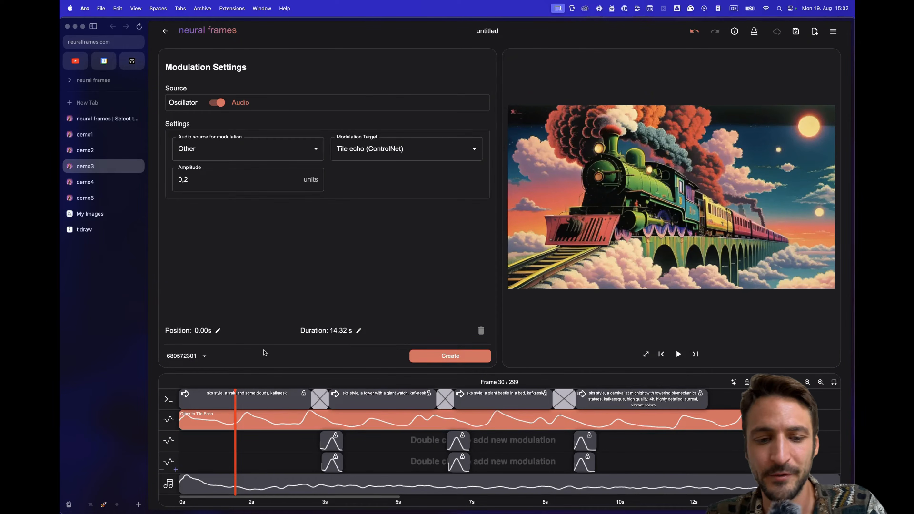
Check the settings of the first Snare to Strength and Snare to Edge echo modulations at the train-to-tower transition.
click(331, 442)
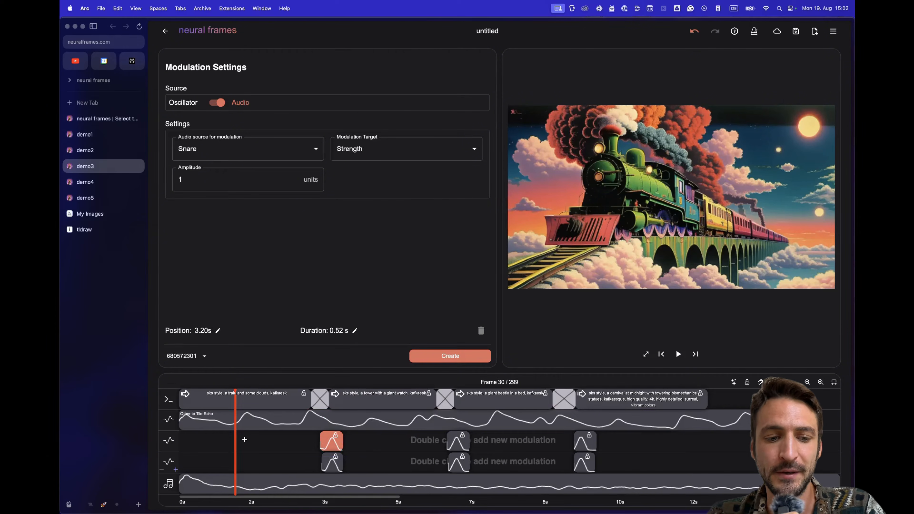
drag(235, 439, 285, 443)
click(328, 466)
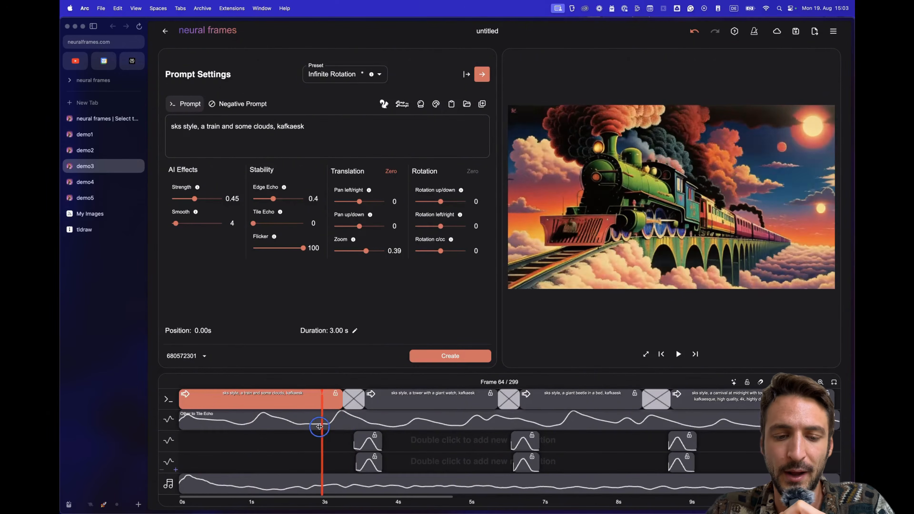
Scrub the train animation across the train-to-tower transition to frame 94 and back to frame 71.
drag(321, 428, 387, 418)
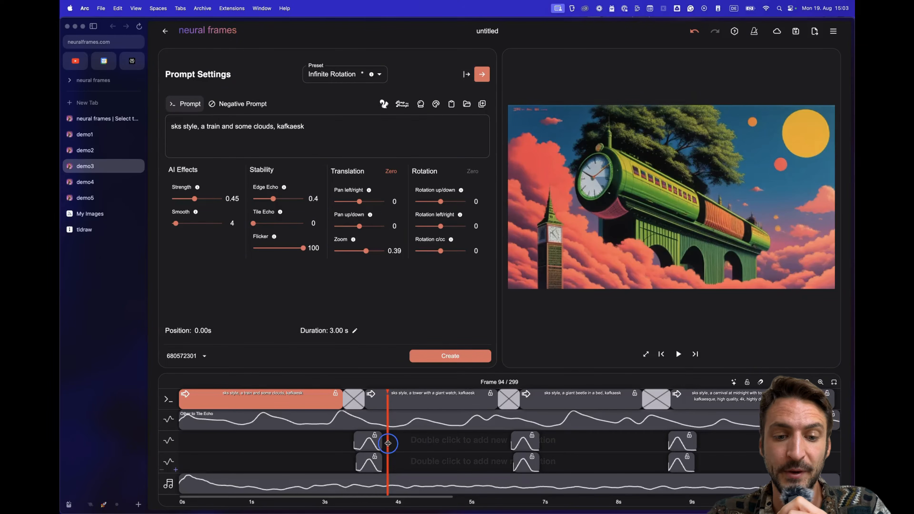
click(378, 443)
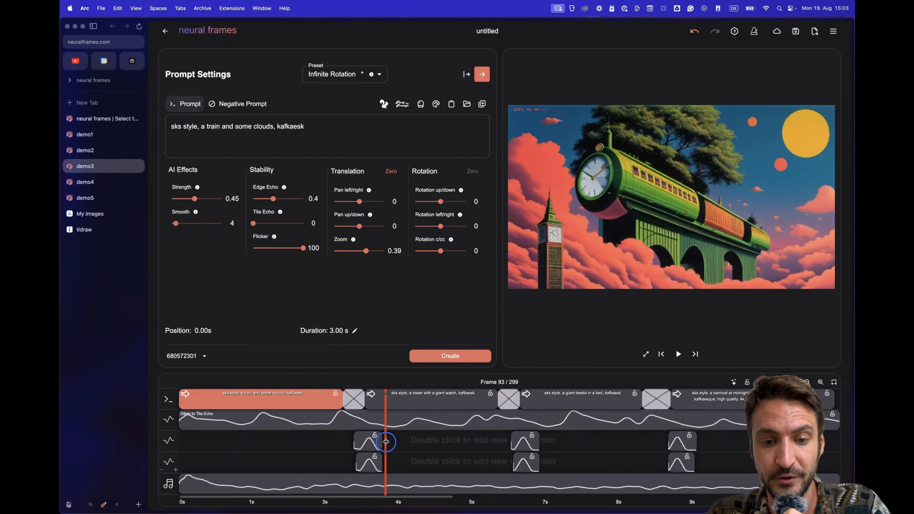
click(335, 444)
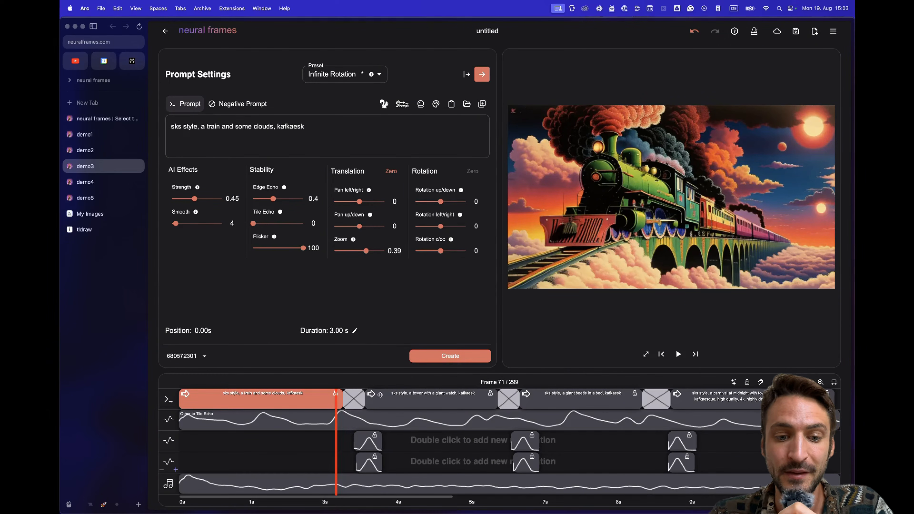
Compare the first Snare modulations targeting Edge echo and Strength, and scrub the train animation back to frame 25.
click(361, 469)
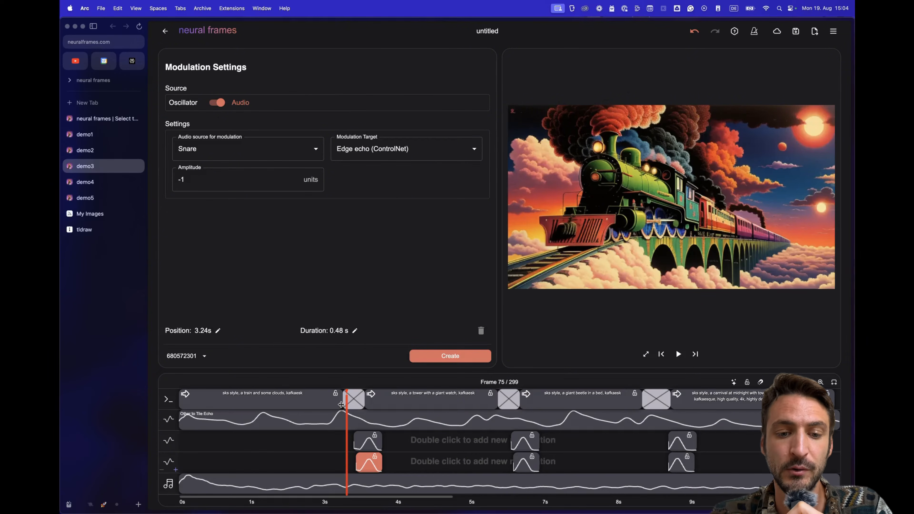
click(366, 442)
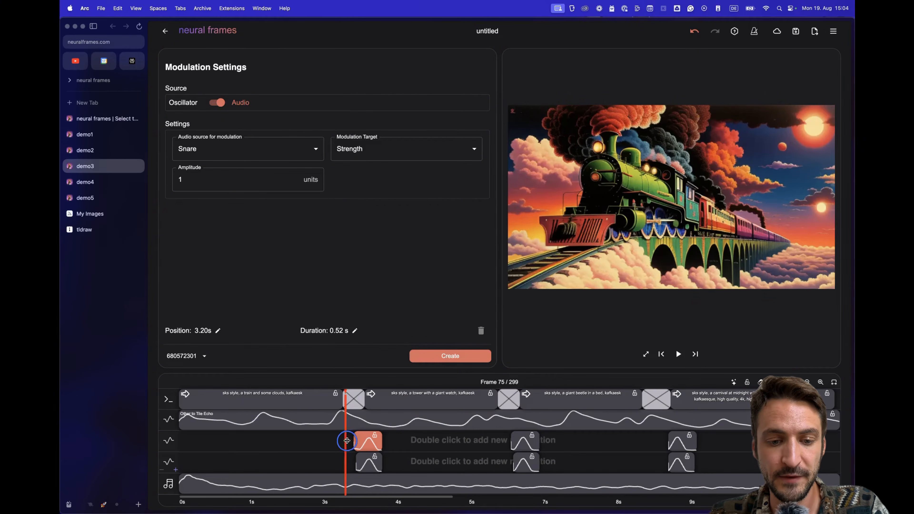
drag(349, 440, 237, 450)
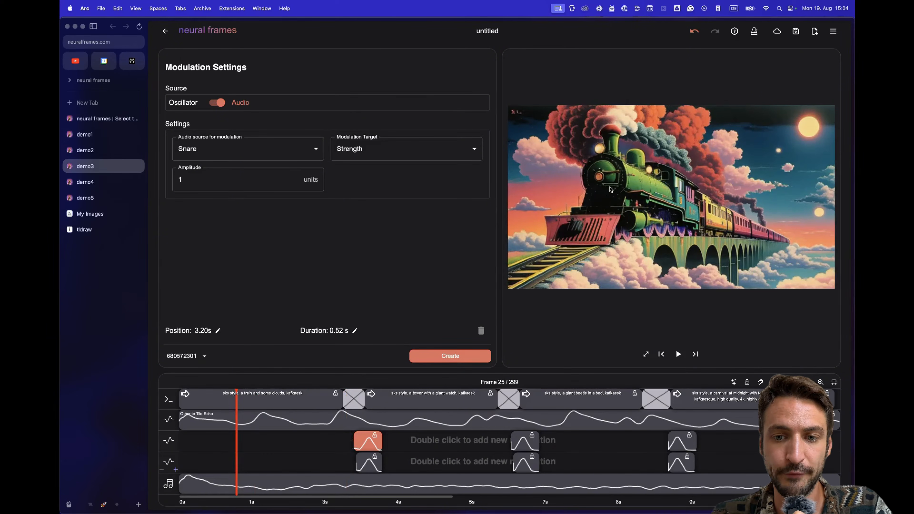
Play the train animation through its snare-driven transitions to the carnival scene and scrub back to frame 94.
key(space)
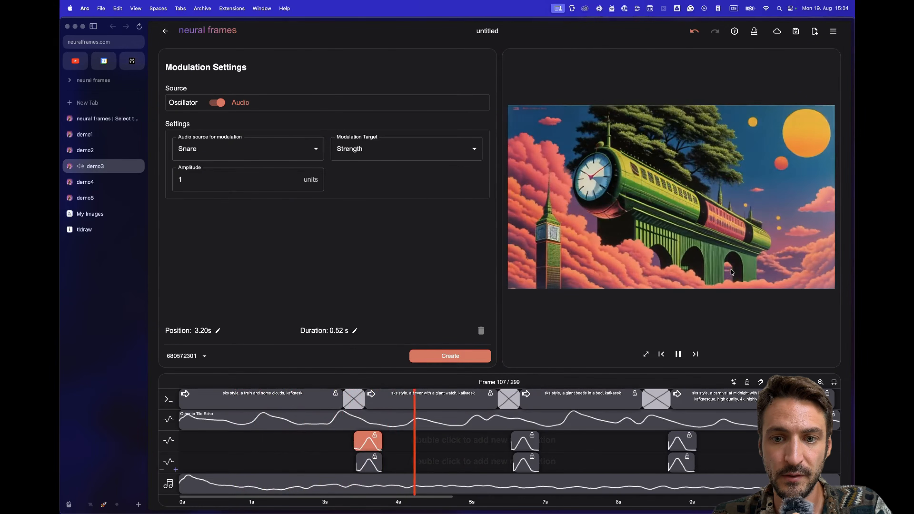
key(space)
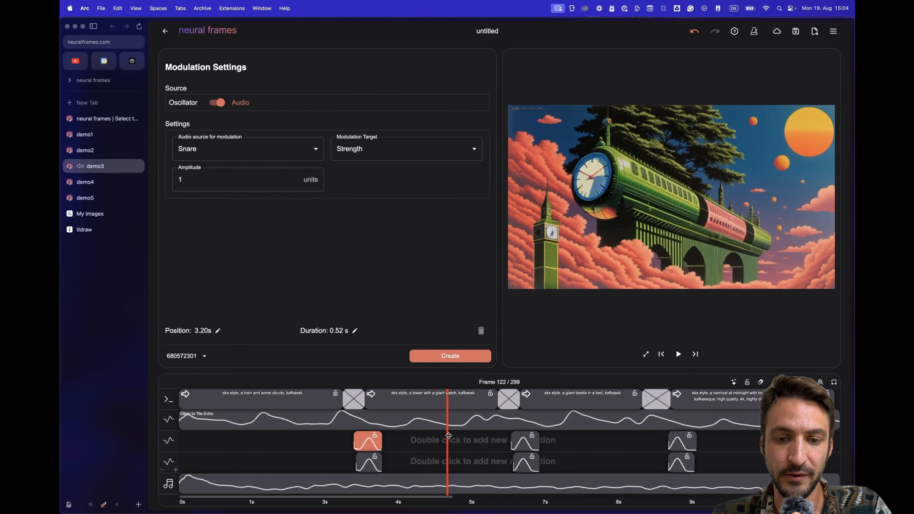
drag(449, 435, 314, 435)
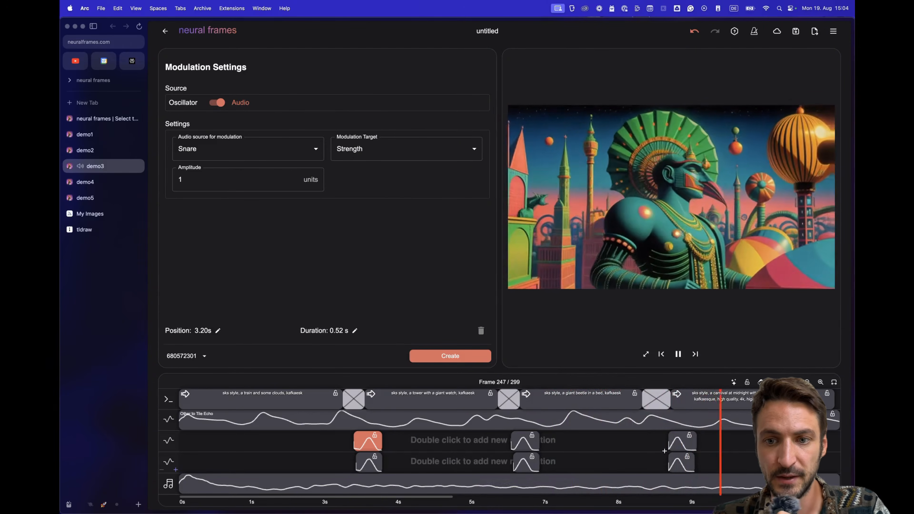
key(space)
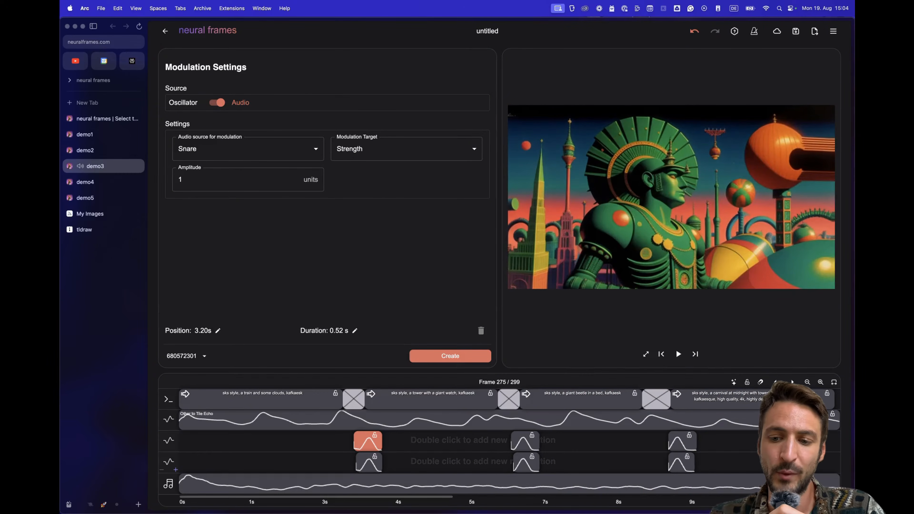
drag(611, 454, 388, 463)
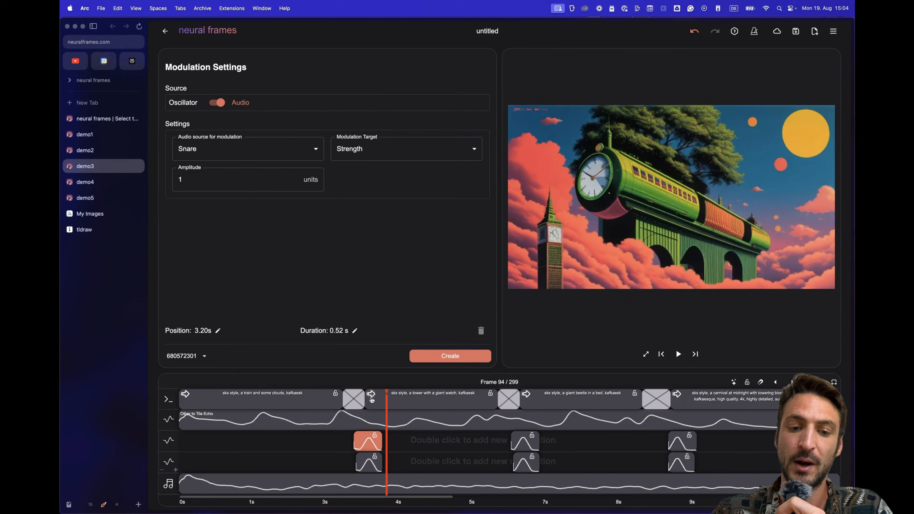
Scrub to the start of the train-to-tower transition and review the tower prompt alongside its Snare to Strength and Edge echo modulations.
click(352, 420)
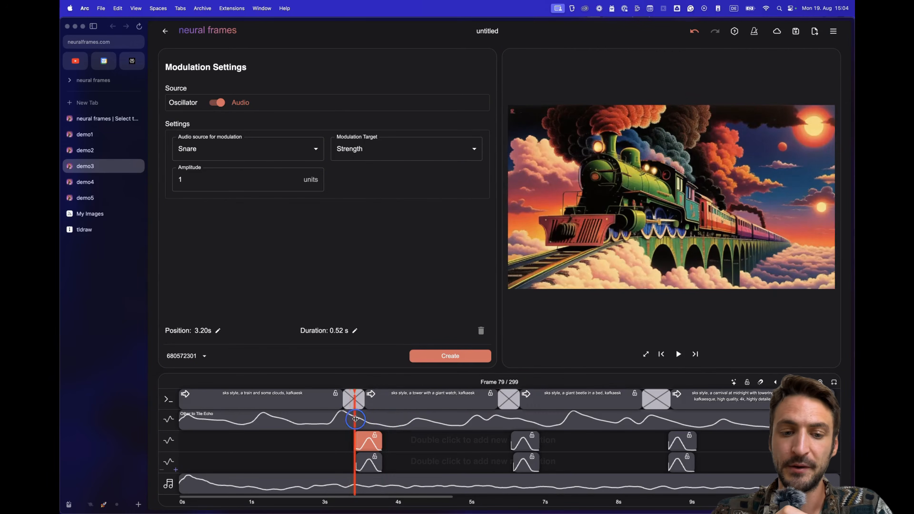
click(415, 399)
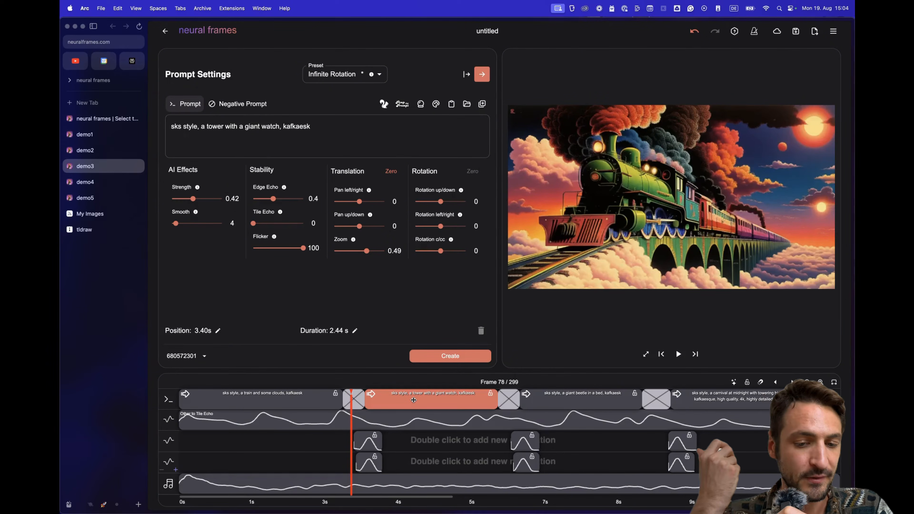
click(378, 443)
click(365, 469)
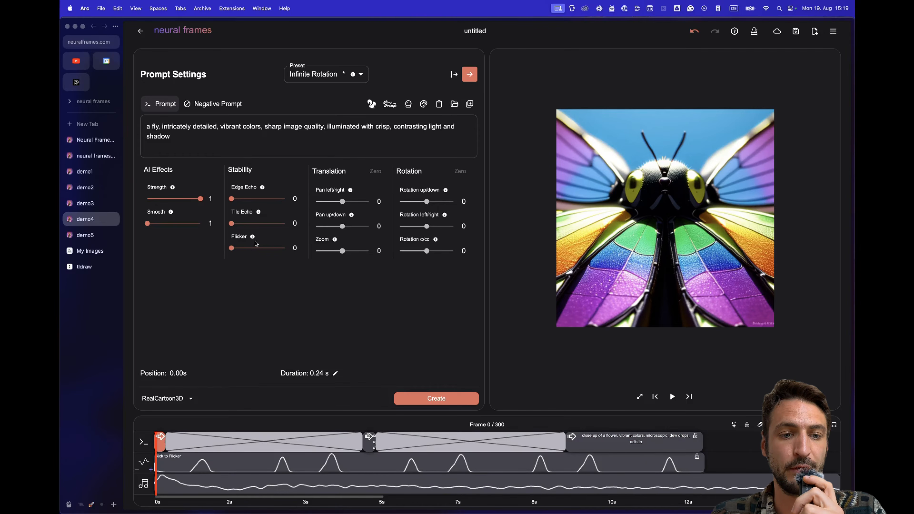
Consult the neural frames article on the image-to-image noise loop and flickering, and return to the demo4 project.
mouse_move(253, 239)
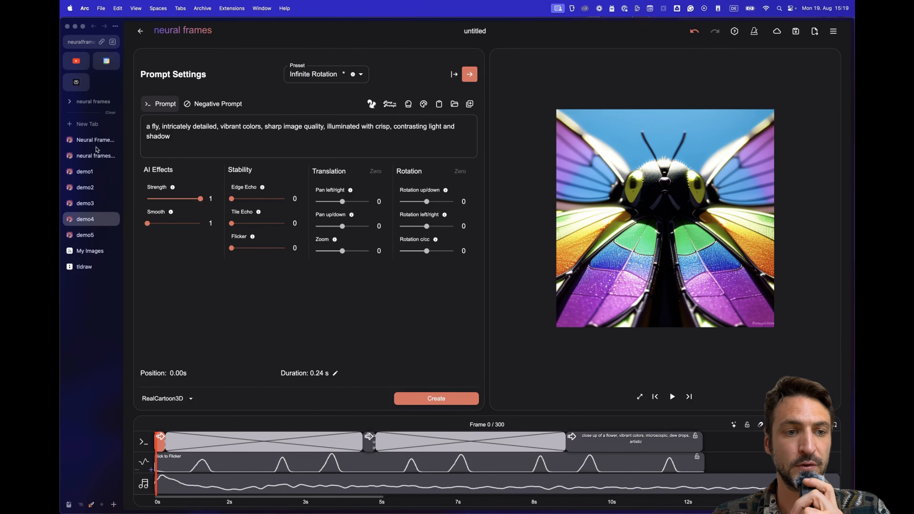
click(92, 140)
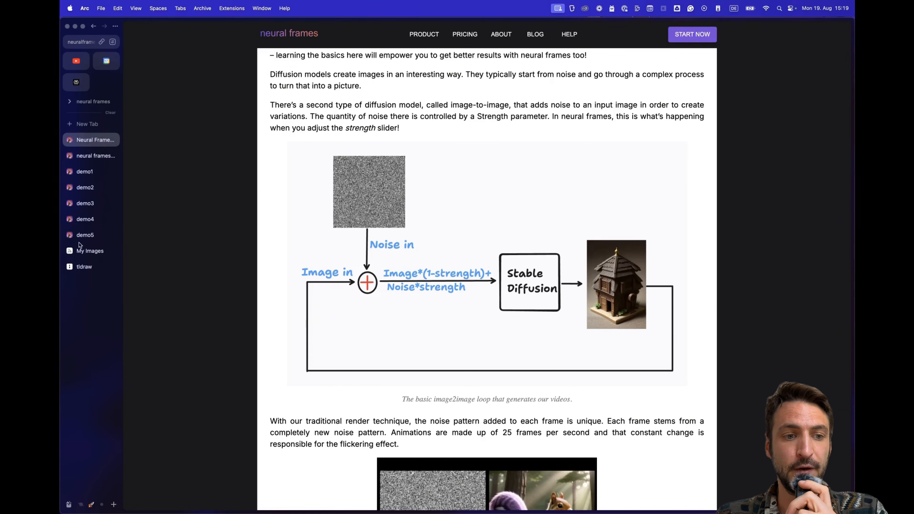
click(85, 219)
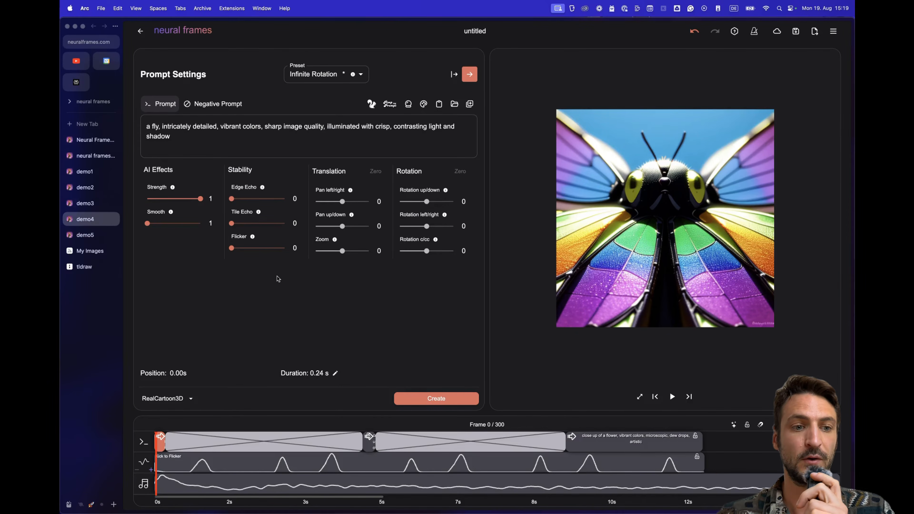
Check the Flicker setting of the train prompt in demo3 and of the charcoal oak tree prompt in demo1.
click(81, 204)
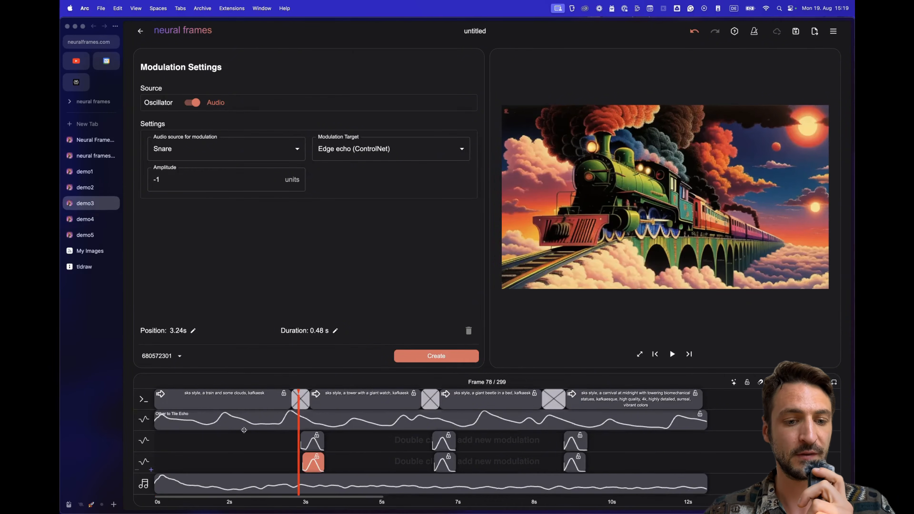
click(246, 396)
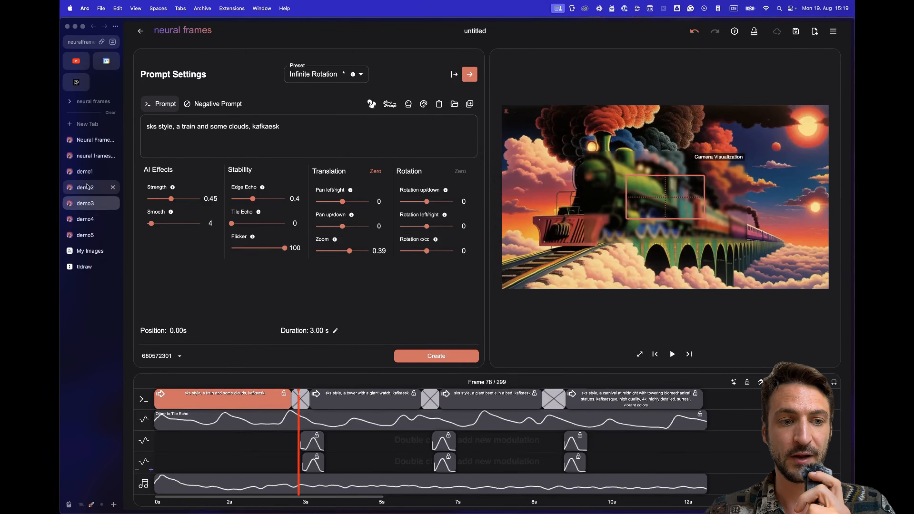
click(86, 189)
click(89, 170)
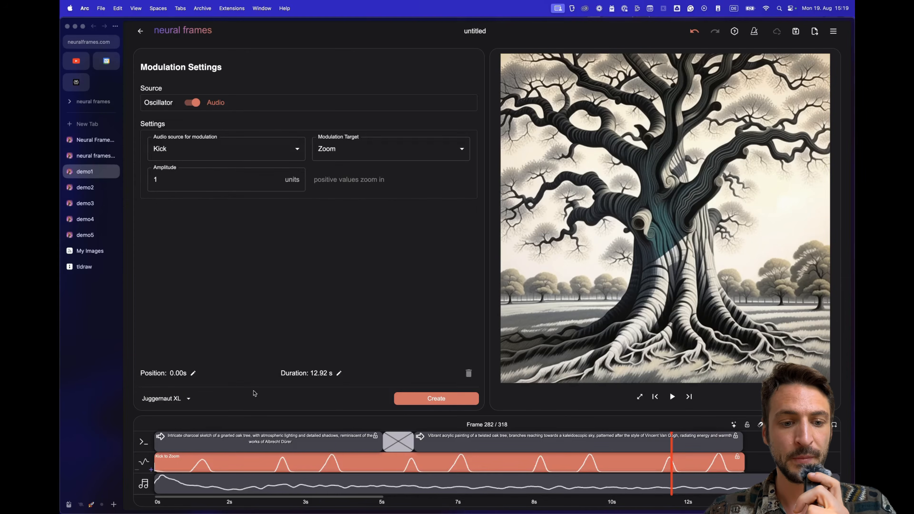
click(278, 447)
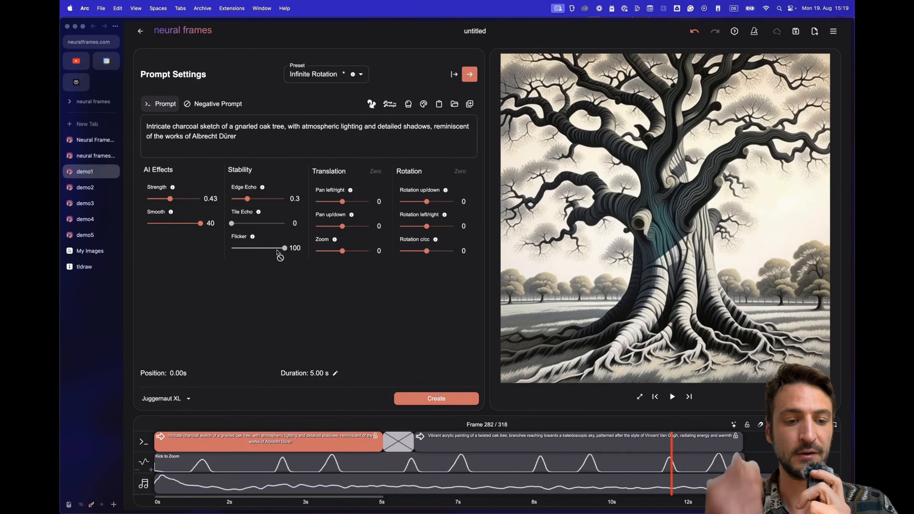
mouse_move(277, 250)
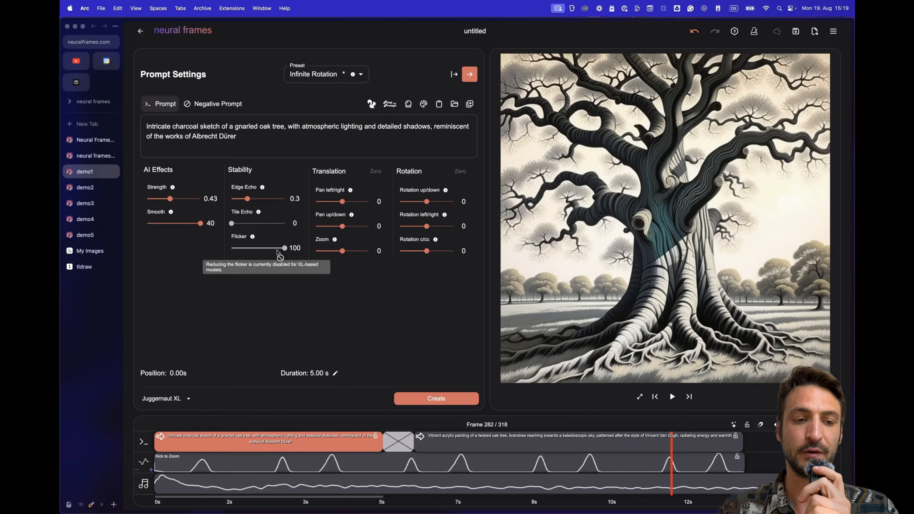
Review the fly, hummingbird and flower prompts in demo4 and the settings of its Kick to Flicker modulation.
click(85, 219)
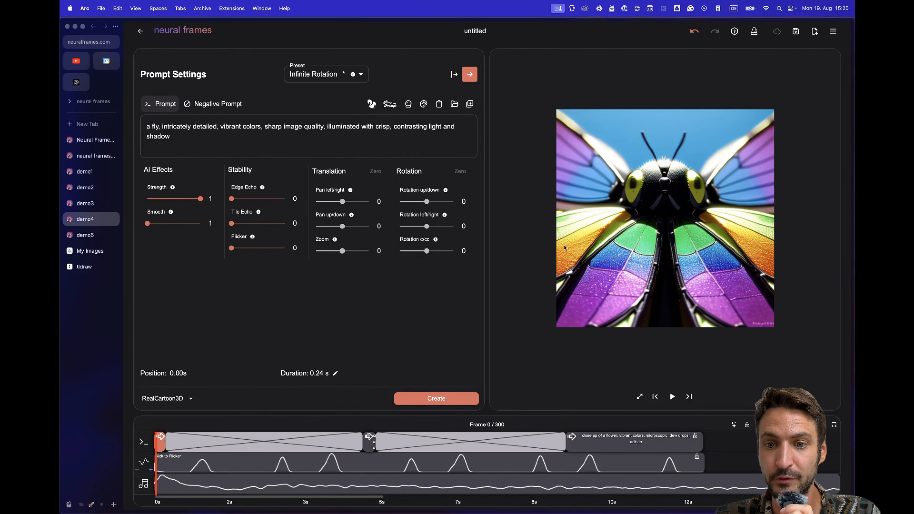
click(365, 446)
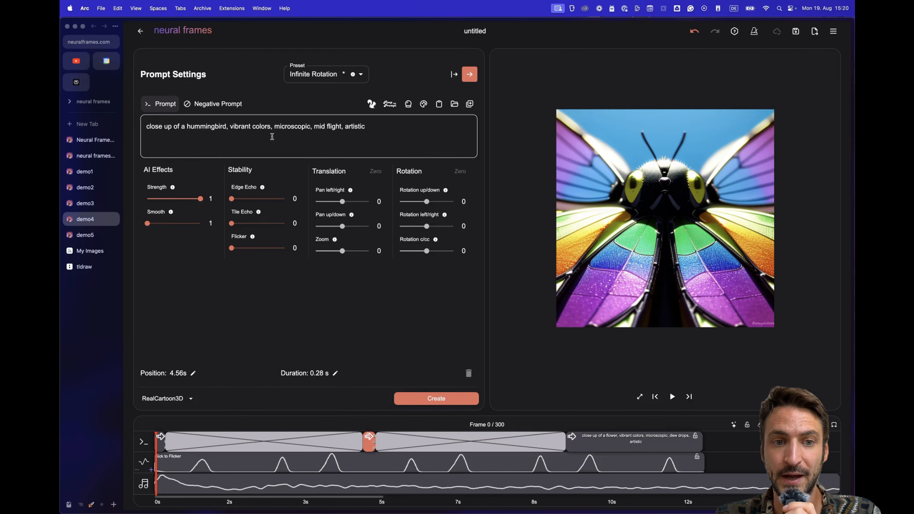
click(626, 444)
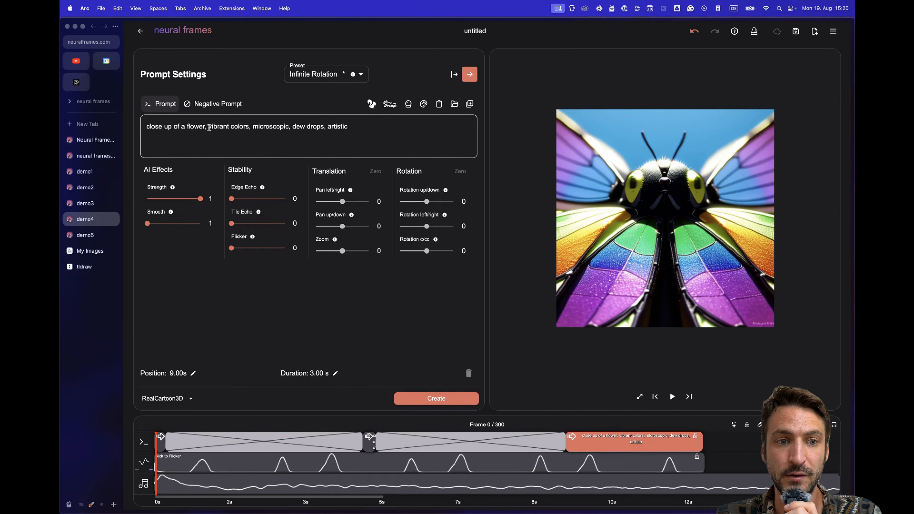
click(228, 462)
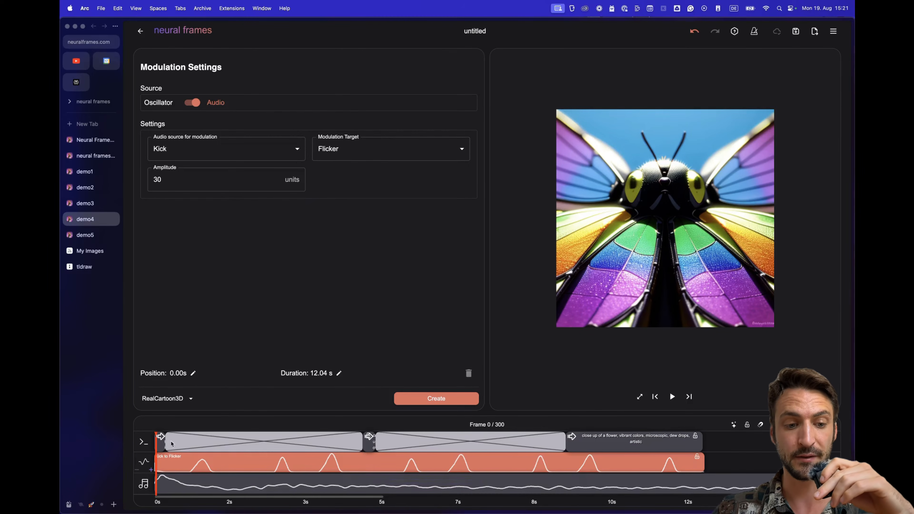
click(160, 446)
click(242, 464)
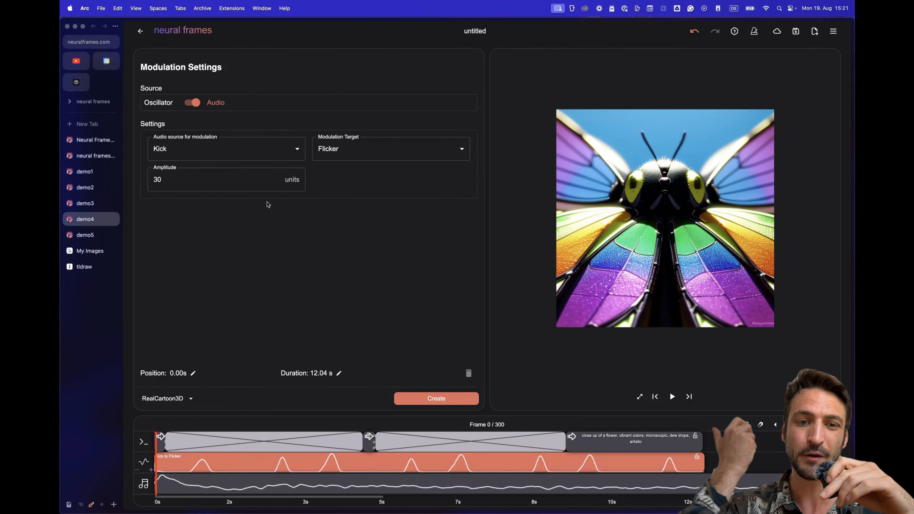
Play the demo4 animation to the end, scrub back to frame 231 and check the flower prompt.
click(672, 397)
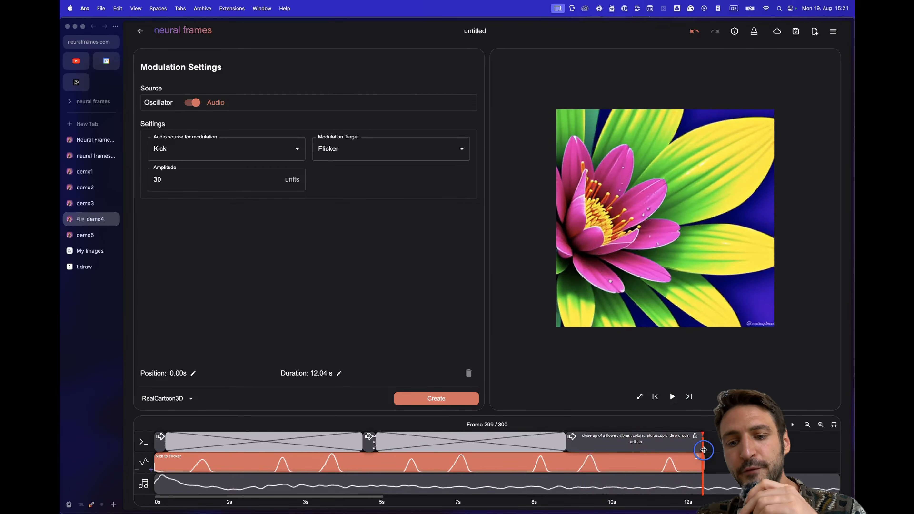
drag(704, 449, 580, 446)
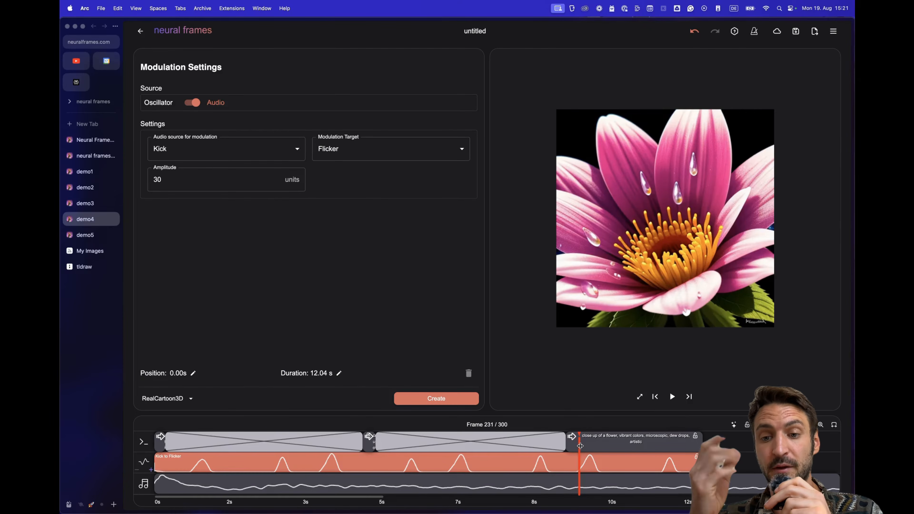
click(570, 450)
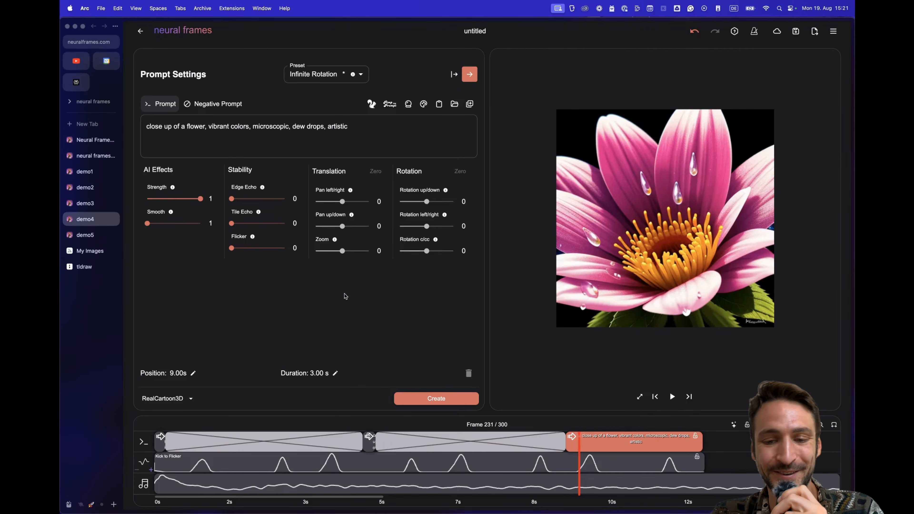
Scrub the demo4 animation back through the hummingbird transitions to its start and review the fly prompt settings.
click(532, 450)
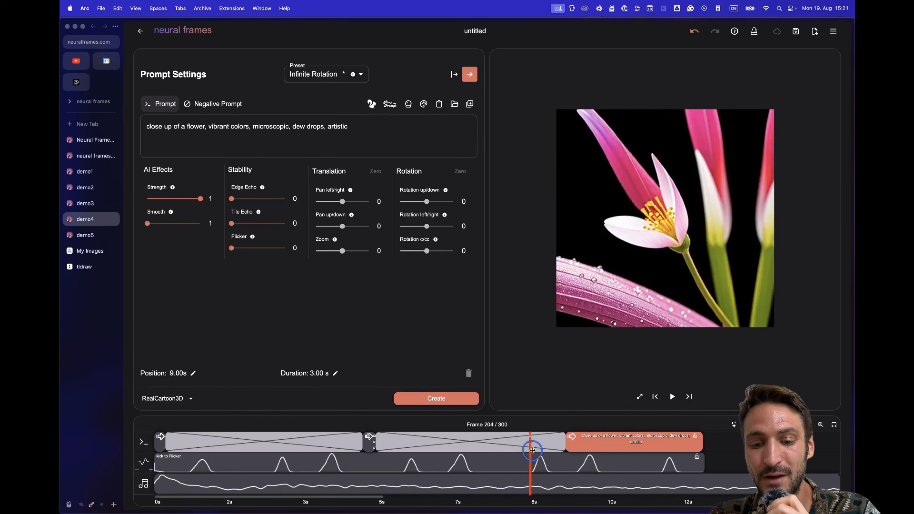
drag(532, 450, 158, 443)
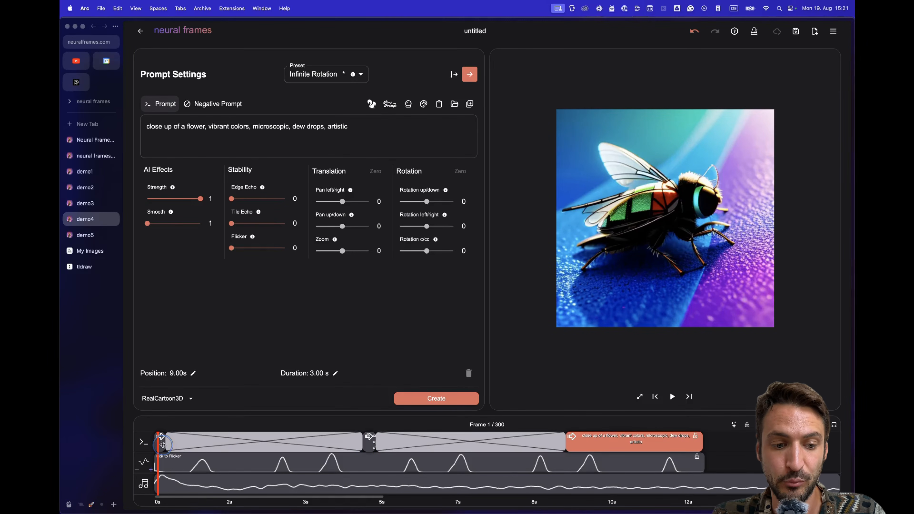
click(162, 446)
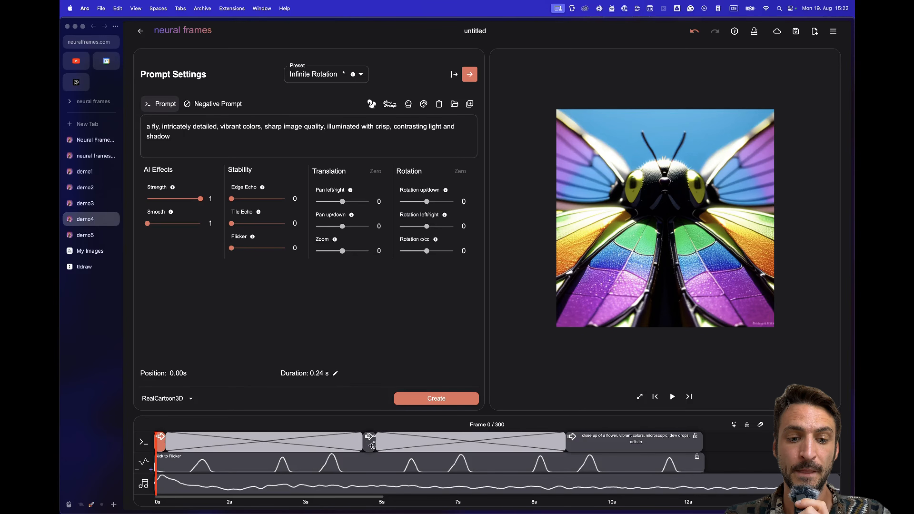
Review the hummingbird prompt and the Kick to Flicker modulation in demo4, and play the animation from its start to frame 158.
click(371, 446)
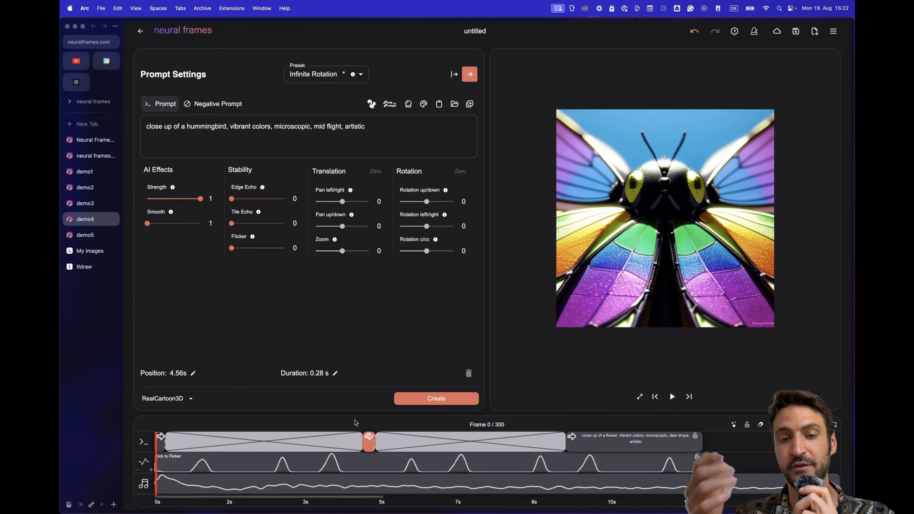
click(263, 466)
mouse_move(287, 464)
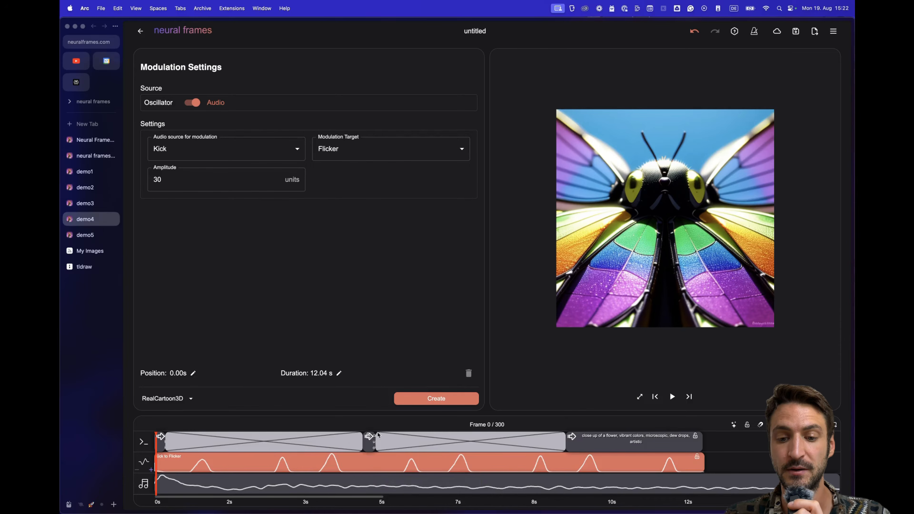
click(671, 397)
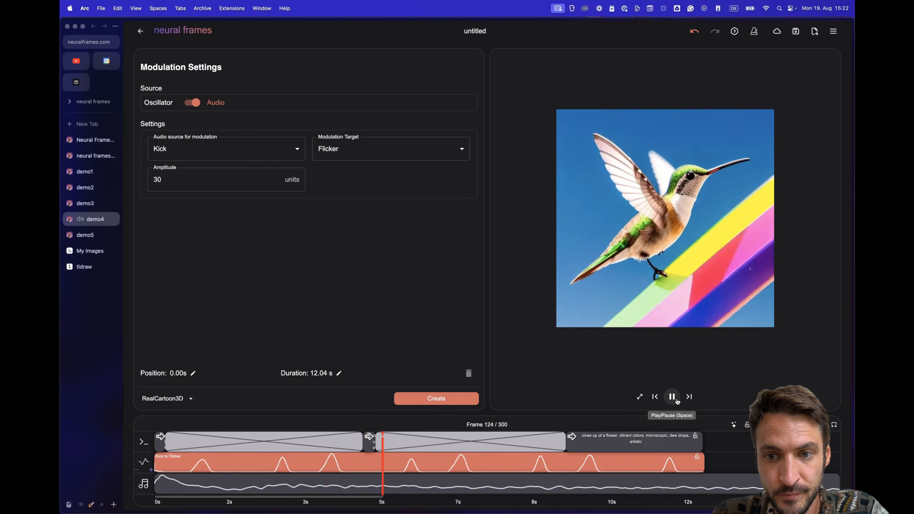
click(672, 397)
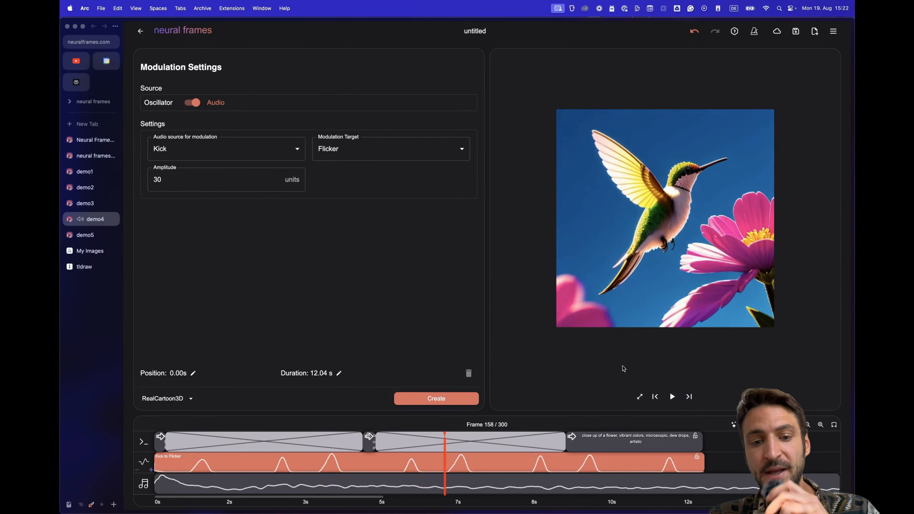
Try an Edge Echo of 0.55 on the hummingbird prompt, reset it to 0 and scrub back to frame 129.
click(372, 446)
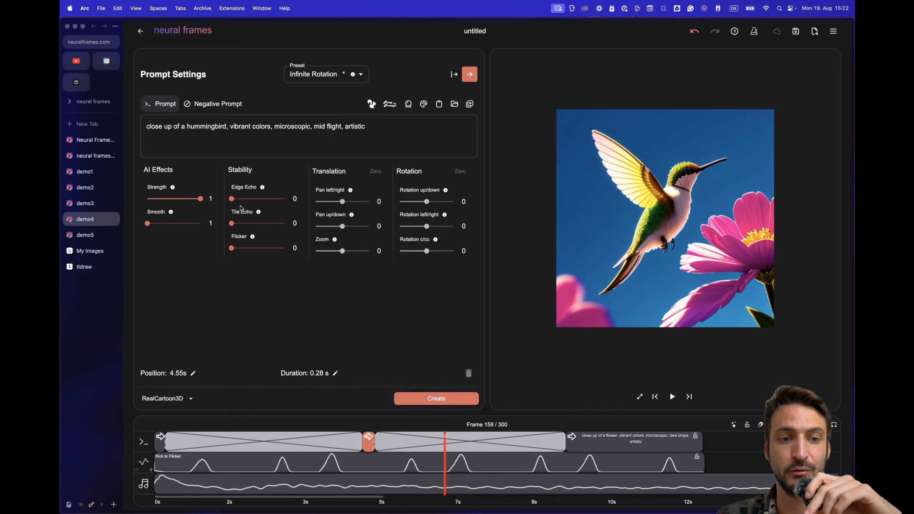
click(261, 199)
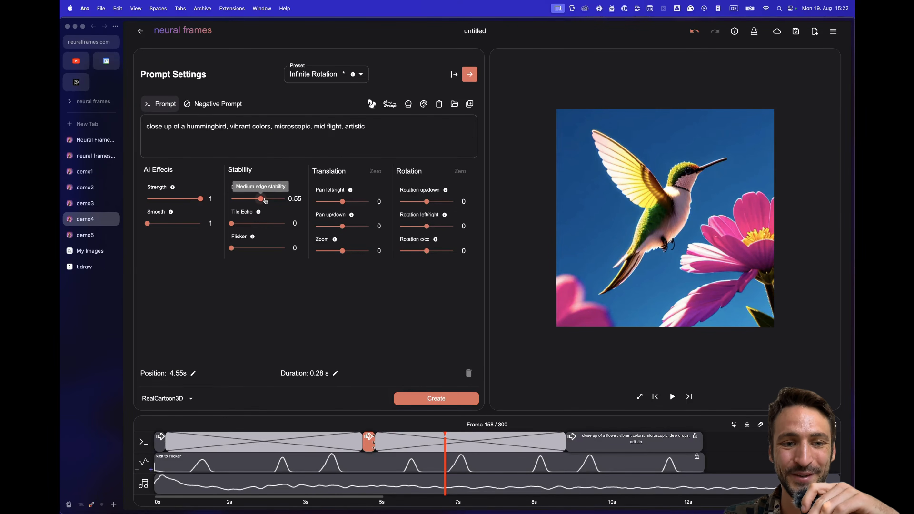
drag(260, 198, 198, 201)
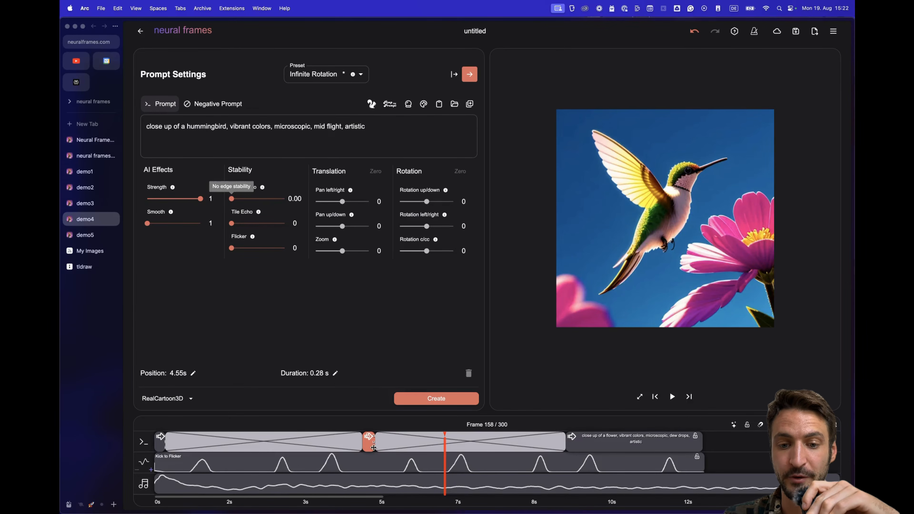
drag(446, 457, 392, 441)
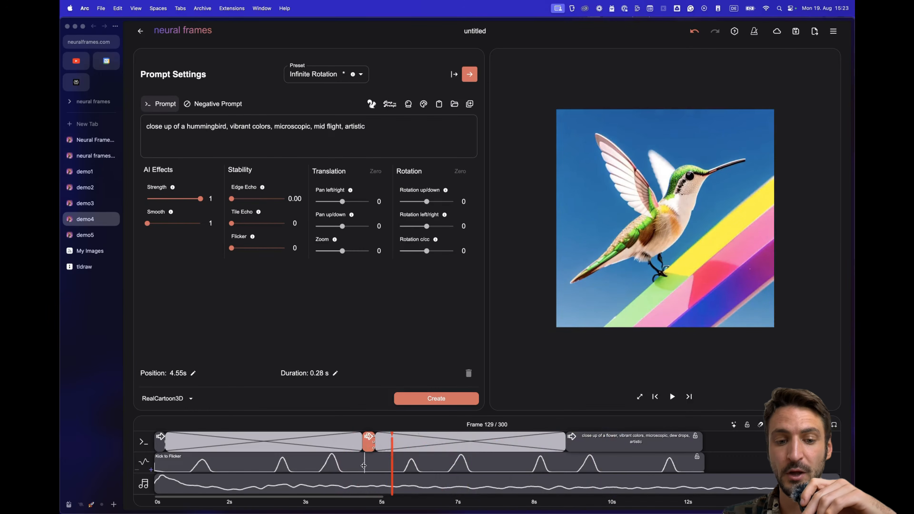
click(364, 465)
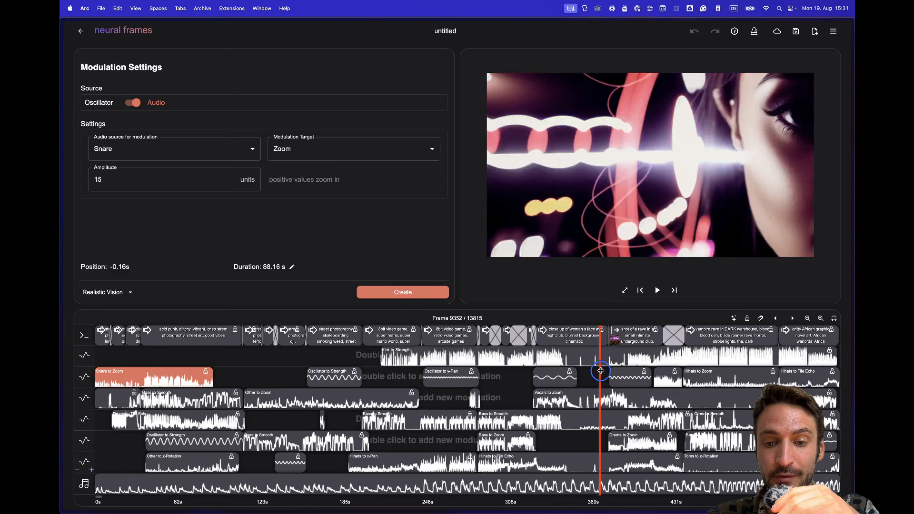
Scrub from the nightclub face scene into the underground rave scene and review the rave prompt and Kick to Strength modulation.
drag(598, 371, 604, 370)
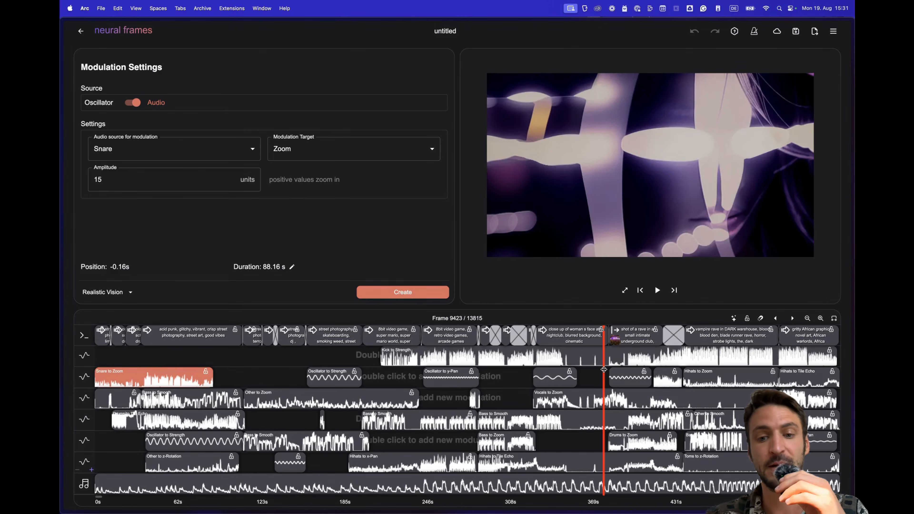
drag(603, 369, 613, 395)
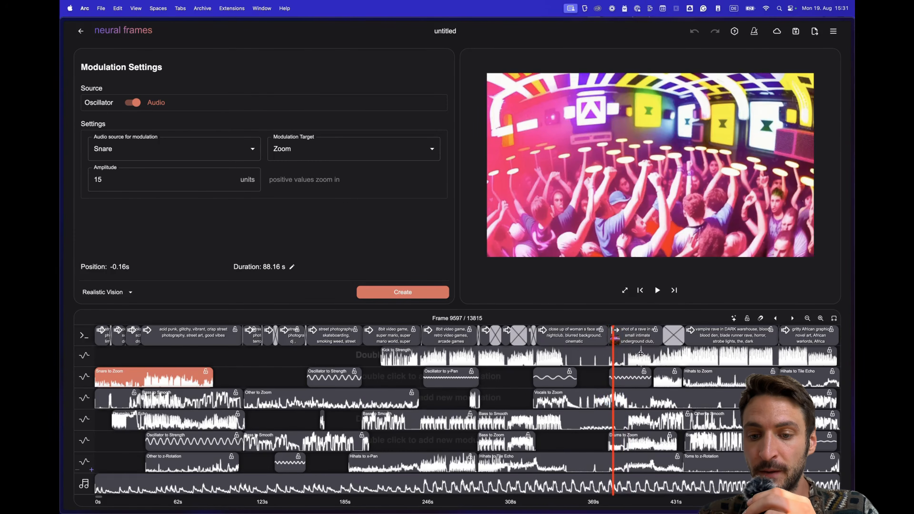
click(644, 341)
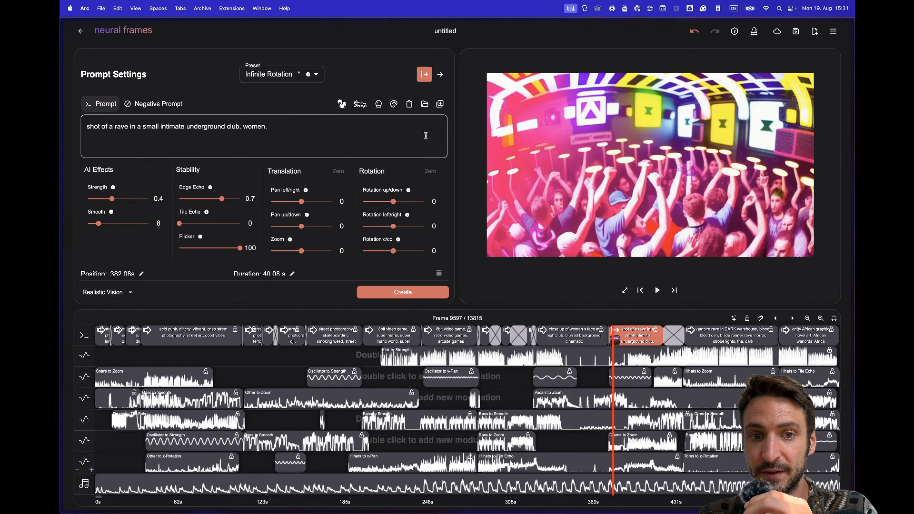
drag(612, 377, 611, 377)
click(642, 357)
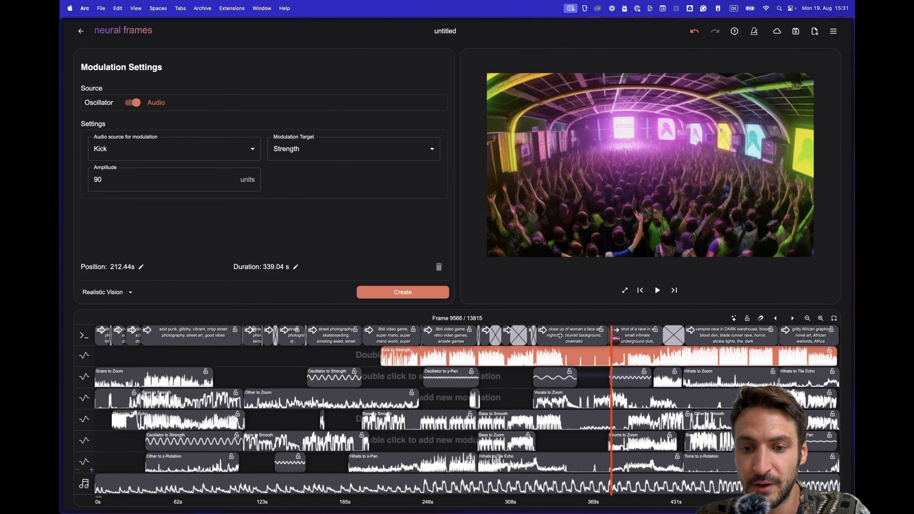
Play the underground rave section through to frame 10710, in the transition before the vampire rave prompt.
click(658, 290)
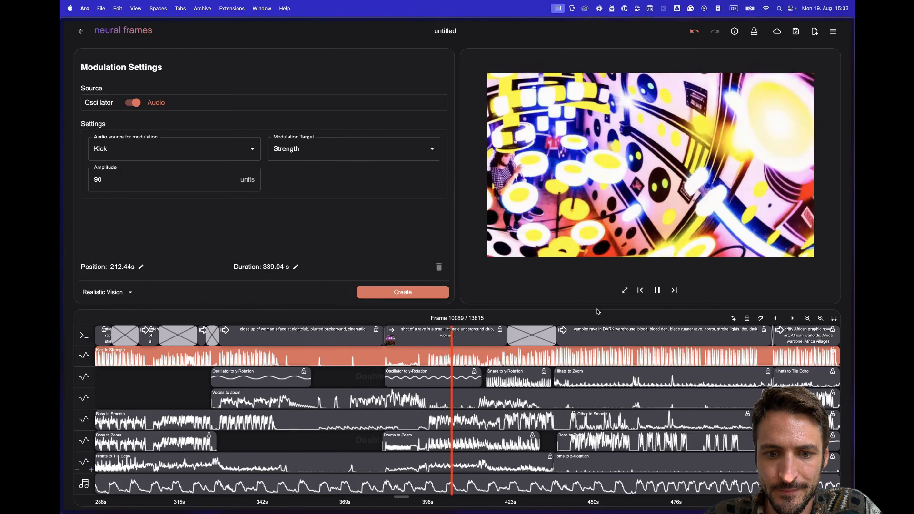
mouse_move(508, 420)
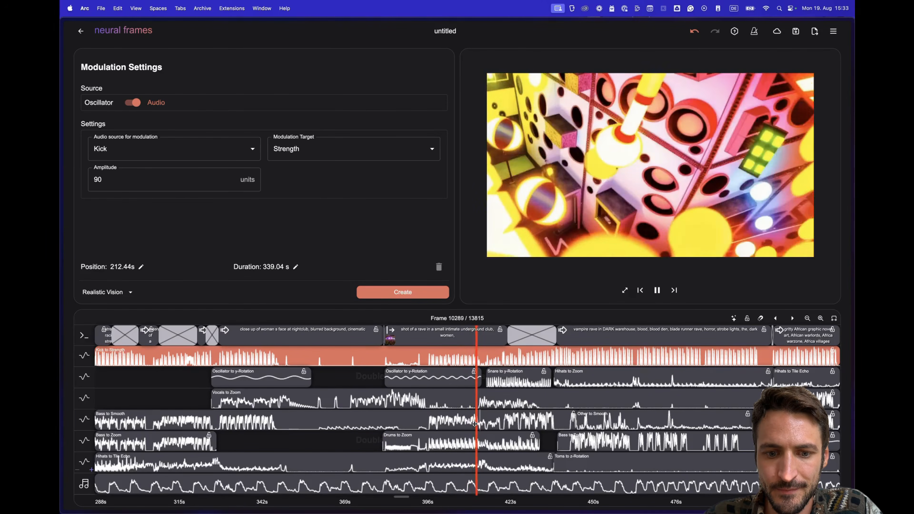
mouse_move(445, 421)
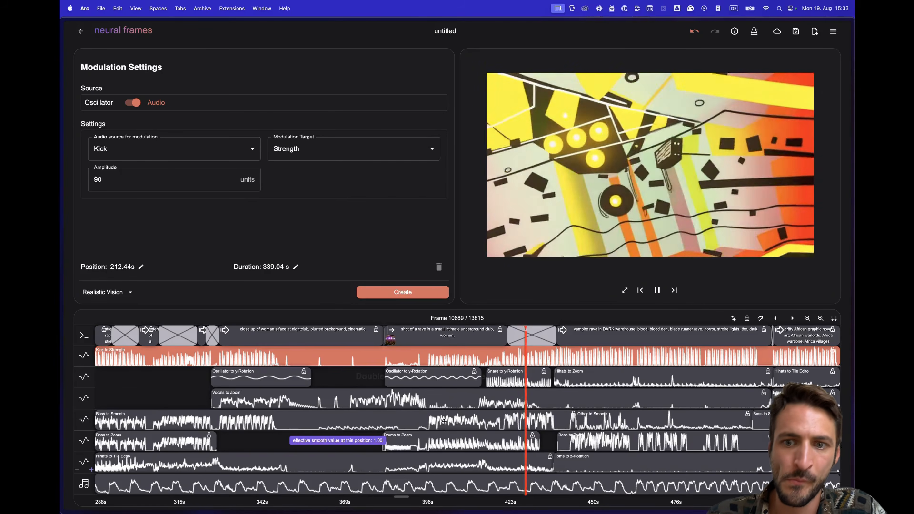
key(space)
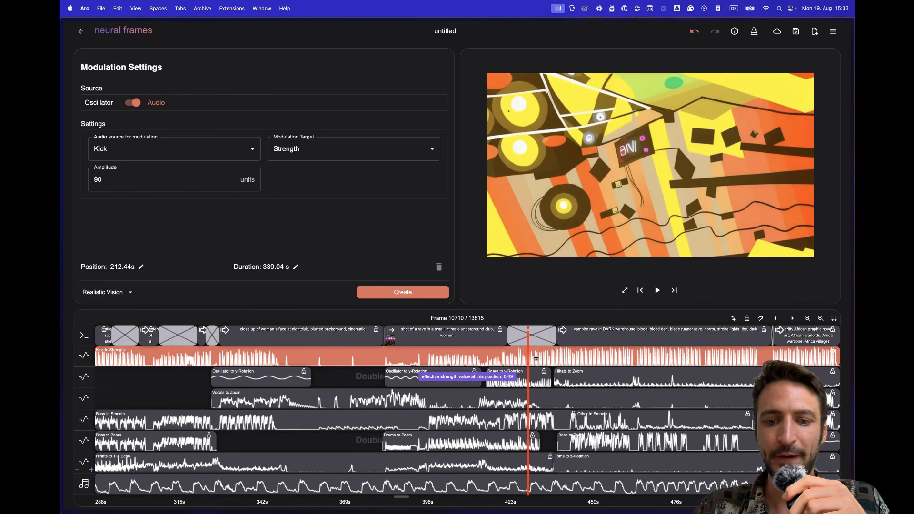
Scrub back through the rave section to frame 9882 and review the settings of its Oscillator to y-Rotation modulation.
drag(529, 360, 470, 367)
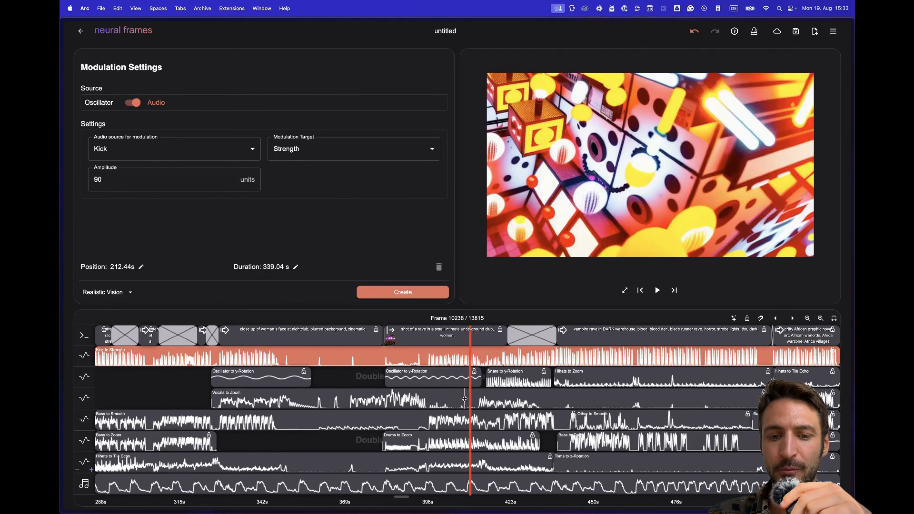
drag(474, 391, 436, 391)
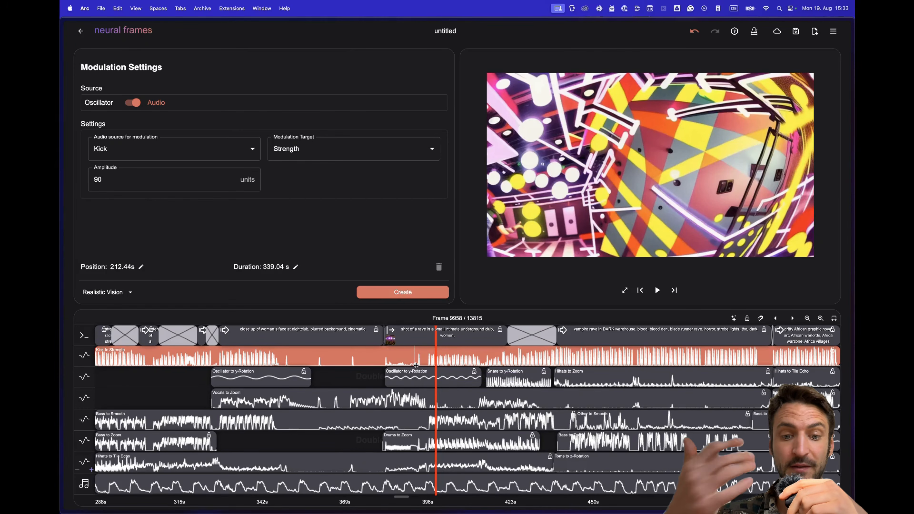
mouse_move(416, 365)
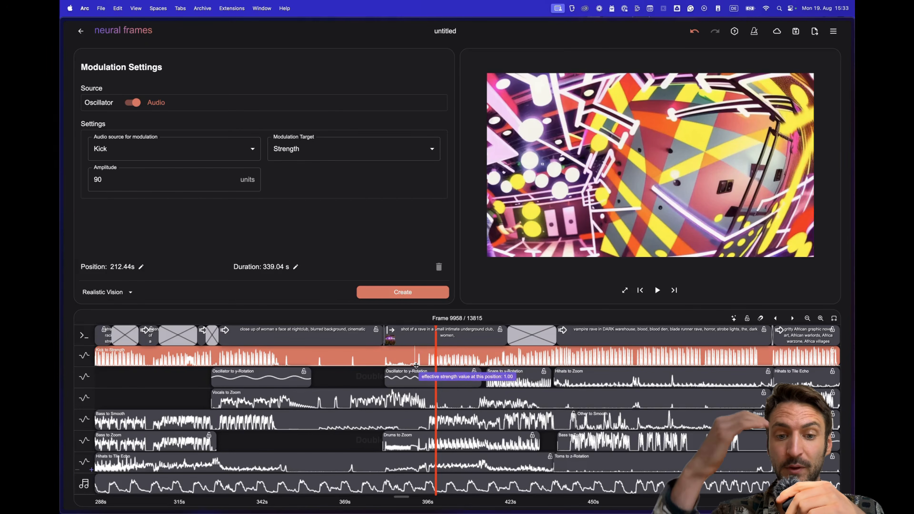
click(427, 348)
click(405, 379)
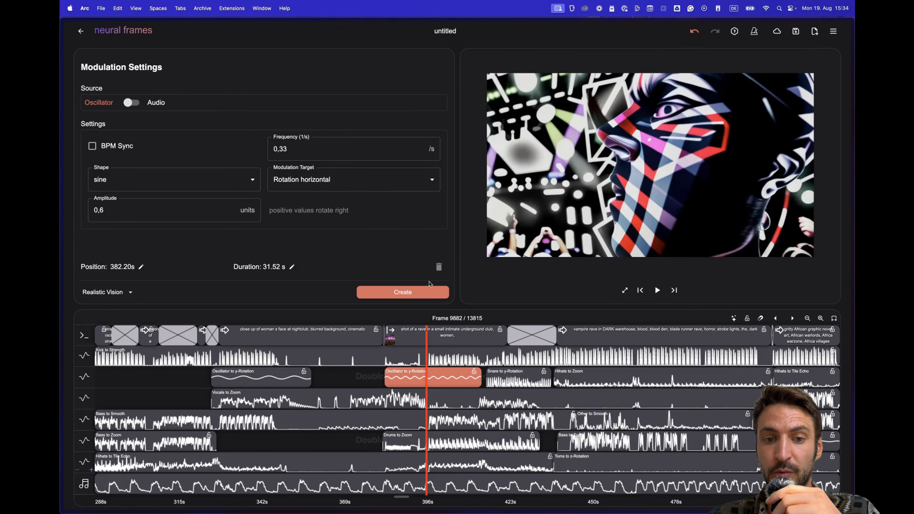
Play the rave section to frame 10034 and review the Vocals to Zoom and Bass to Smooth modulation settings.
key(space)
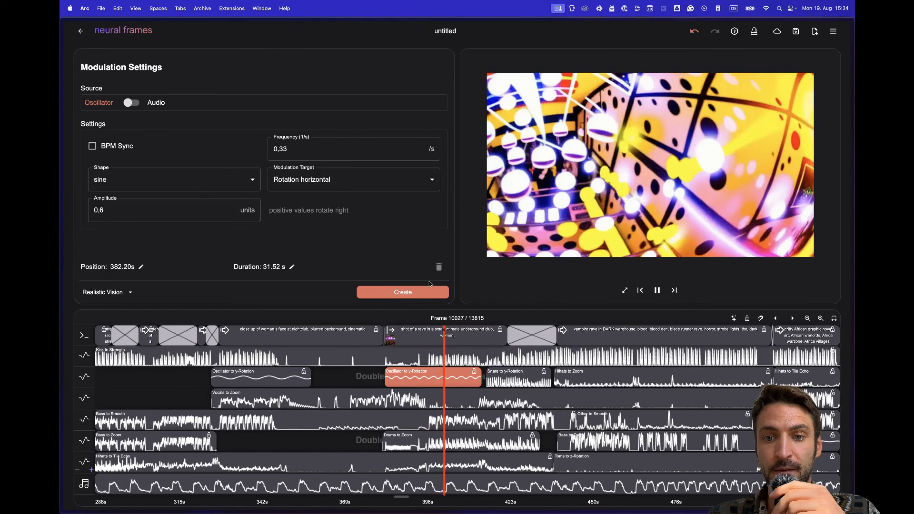
key(space)
click(432, 406)
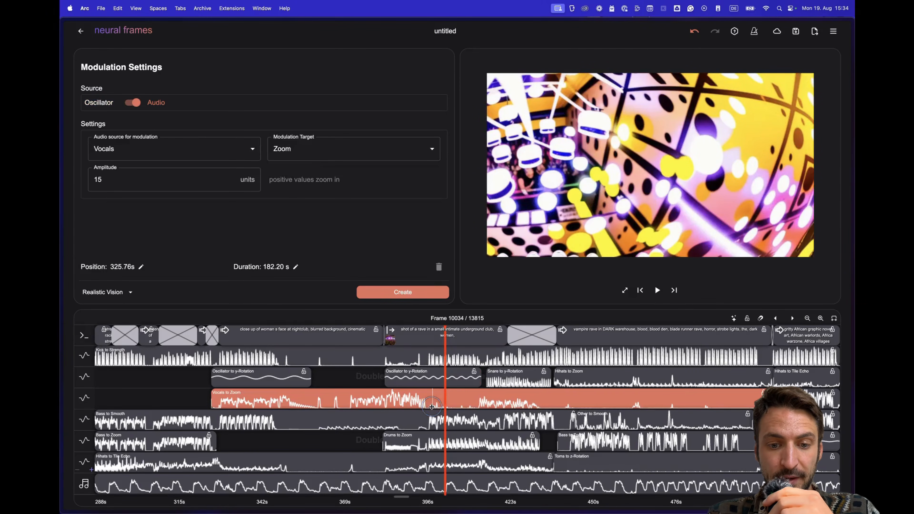
click(431, 418)
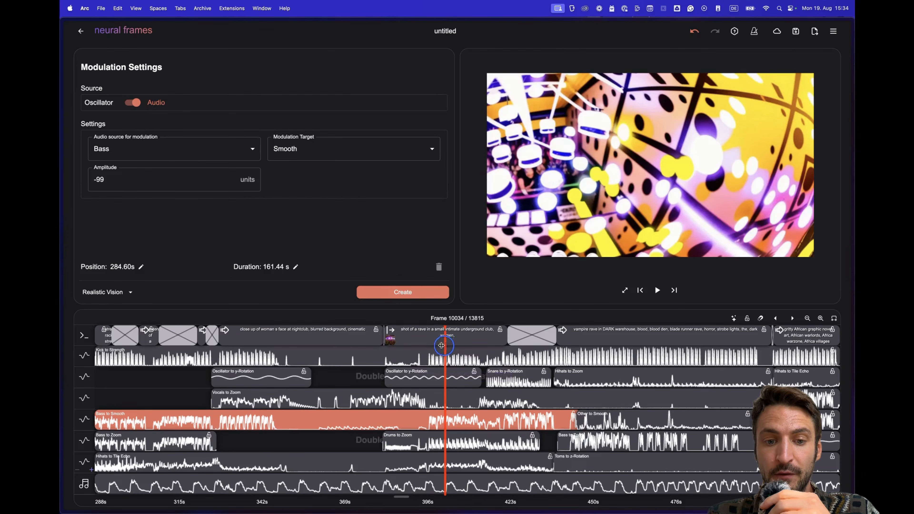
Scrub back to frame 9663, play to frame 9744, and compare the rave prompt's settings with the Bass to Smooth modulation.
drag(444, 344, 401, 344)
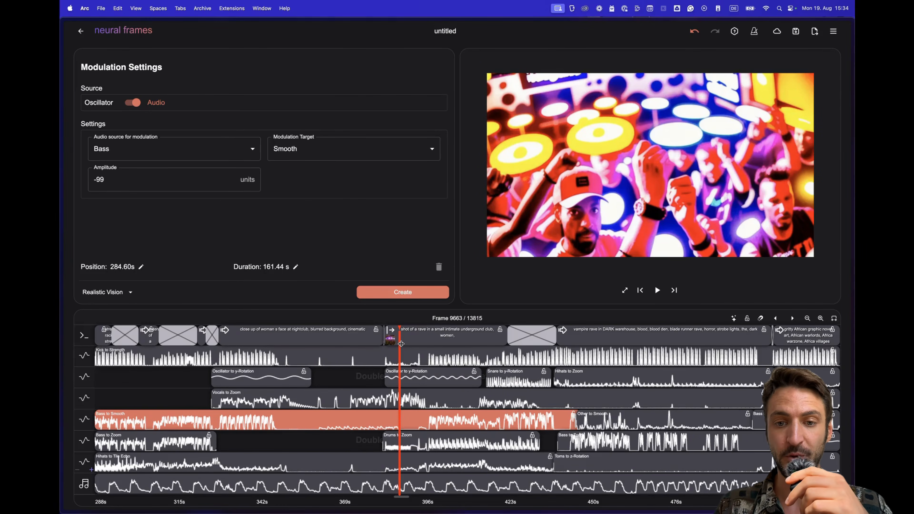
click(415, 340)
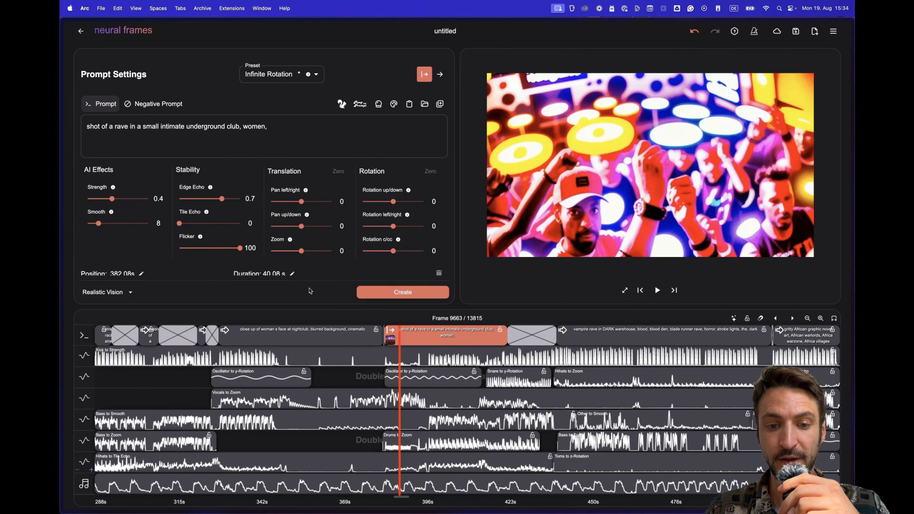
key(space)
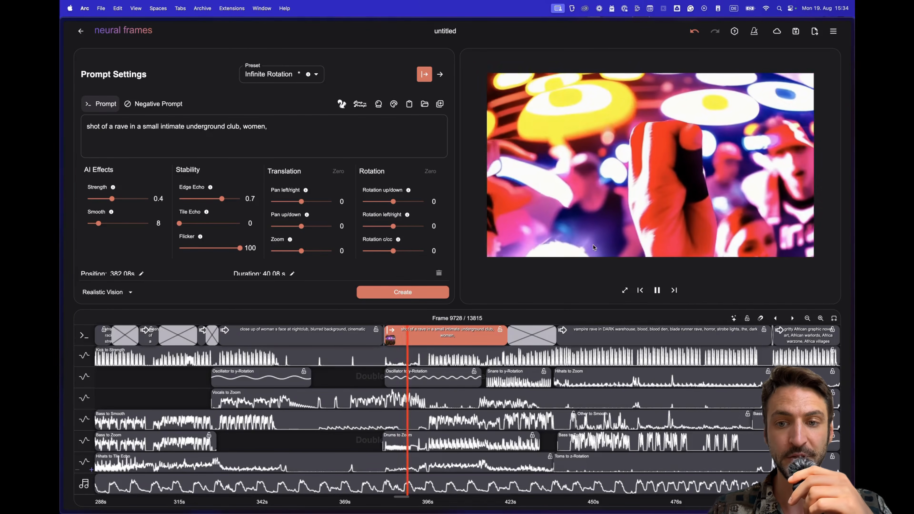
key(space)
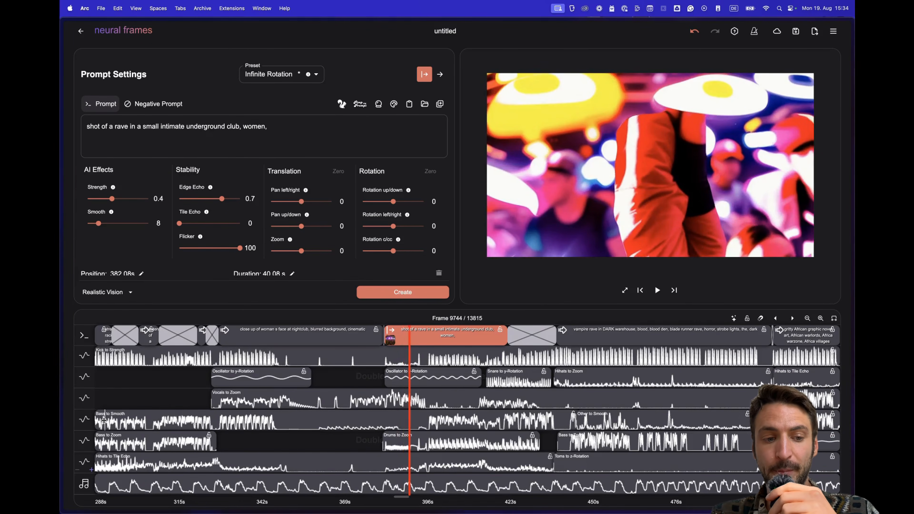
click(417, 425)
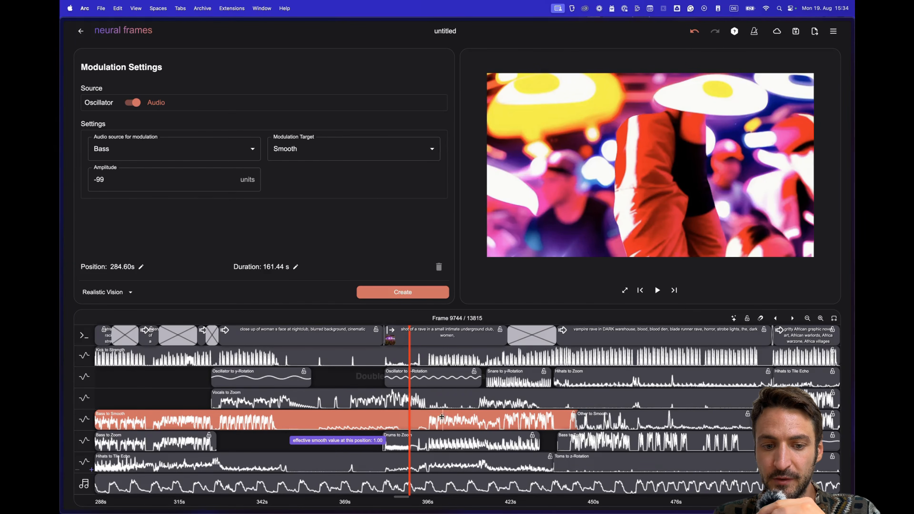
Play the rave section on to frame 10119 and scrub ahead to frame 10308, near the end of the Oscillator to y-Rotation modulation.
key(space)
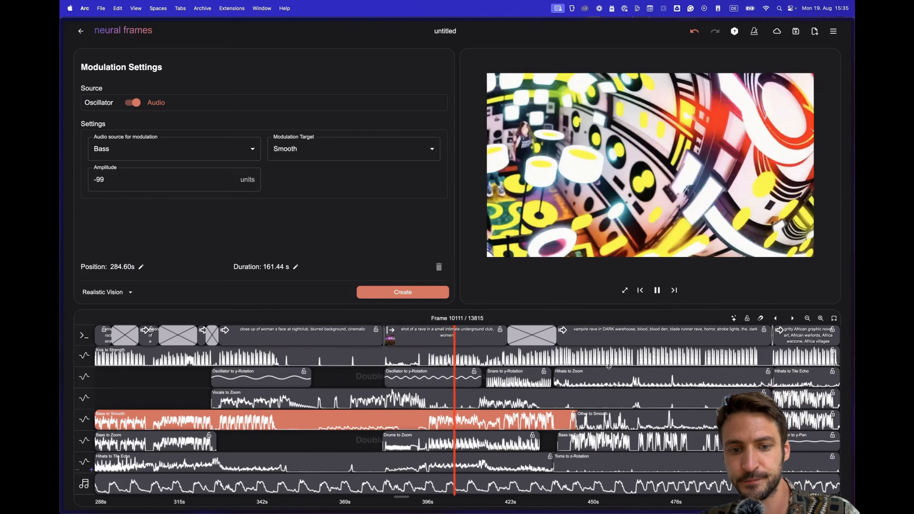
key(space)
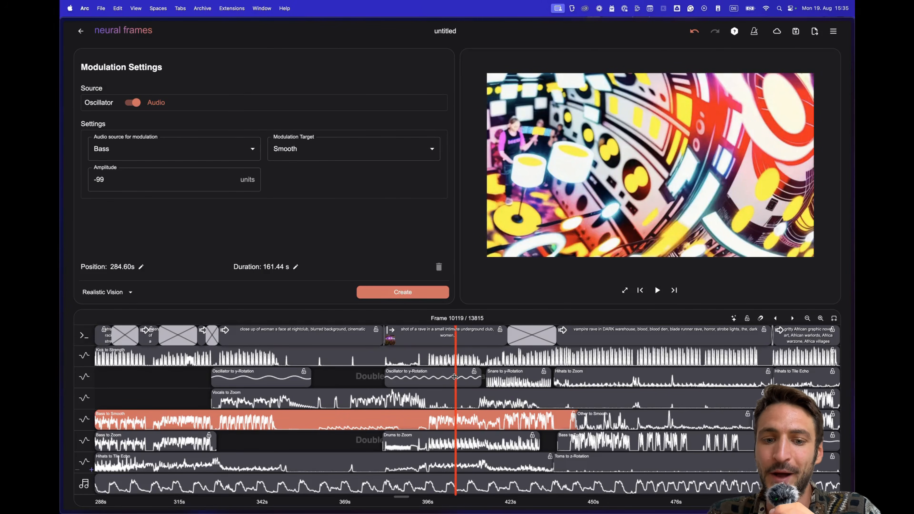
drag(456, 375, 479, 375)
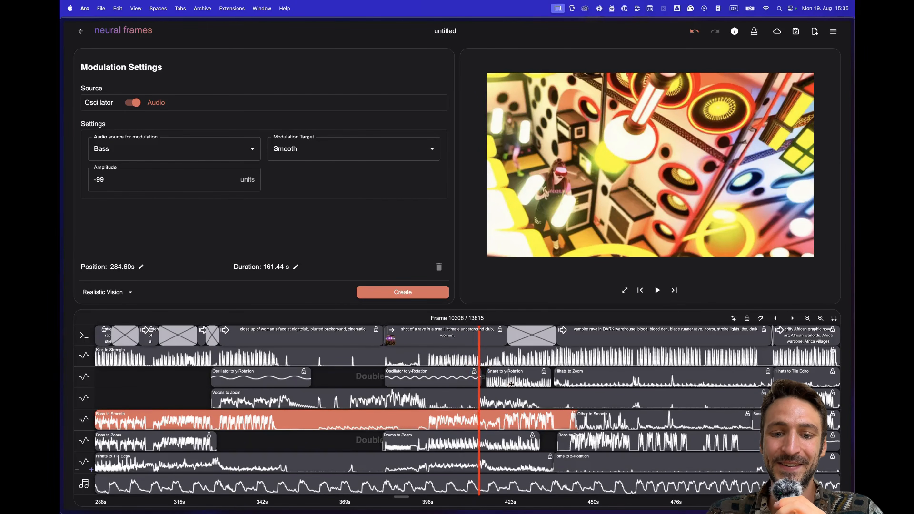
Review the Snare to y-Rotation modulation settings and play the animation through that modulation to frame 10751.
click(512, 384)
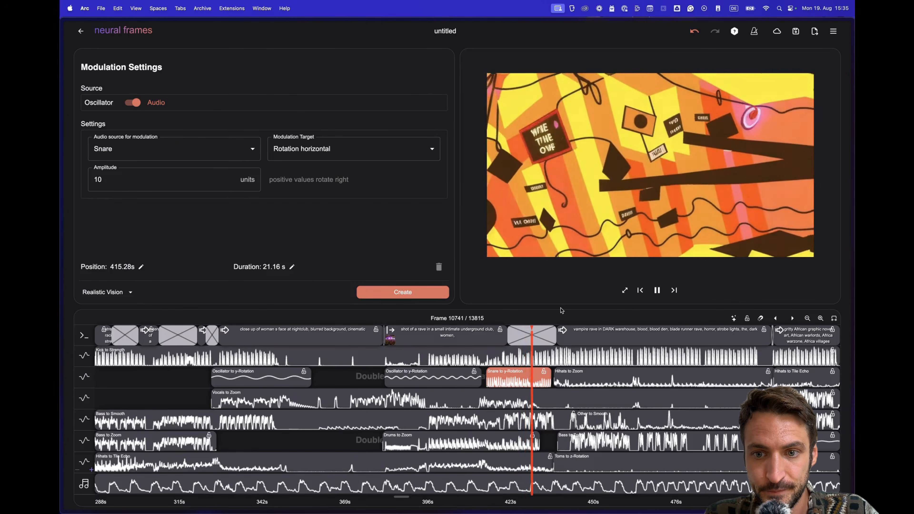
key(space)
click(808, 319)
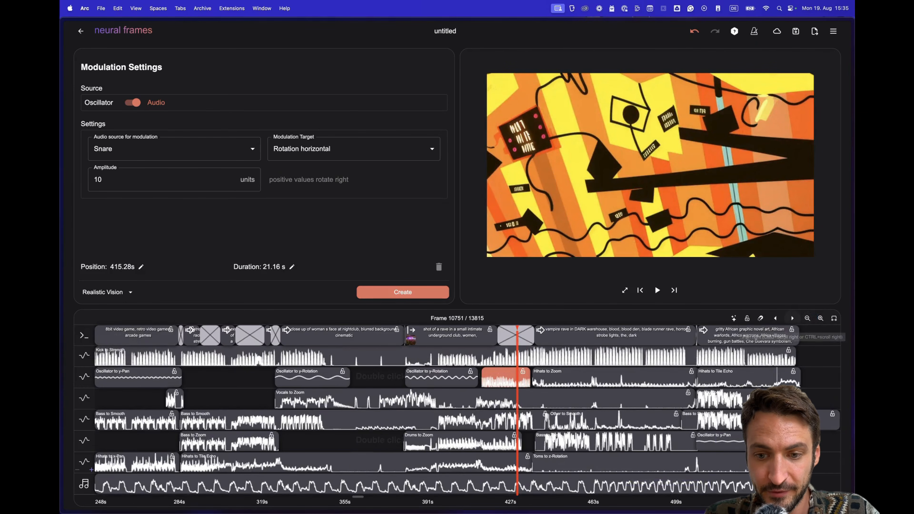